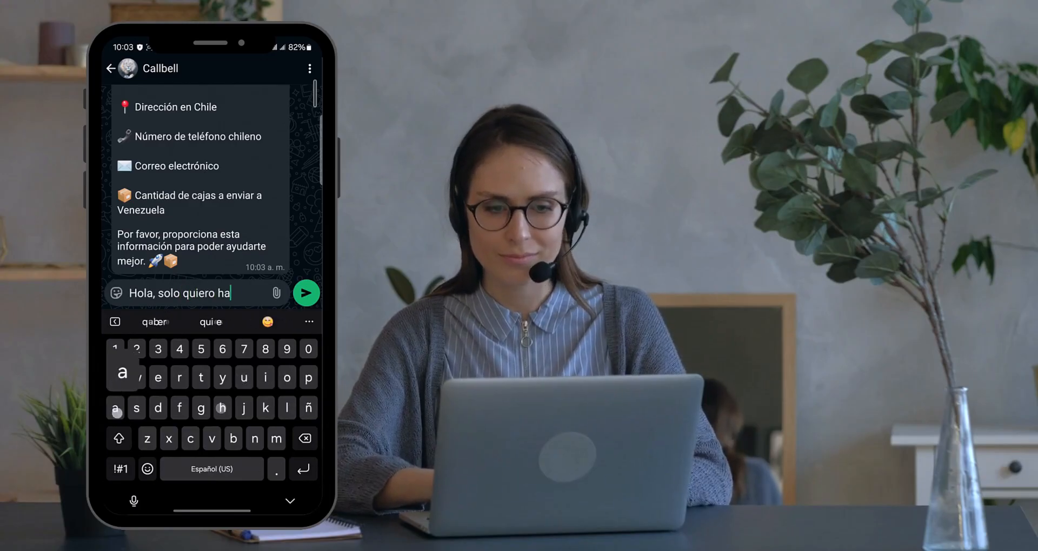
pyautogui.click(306, 293)
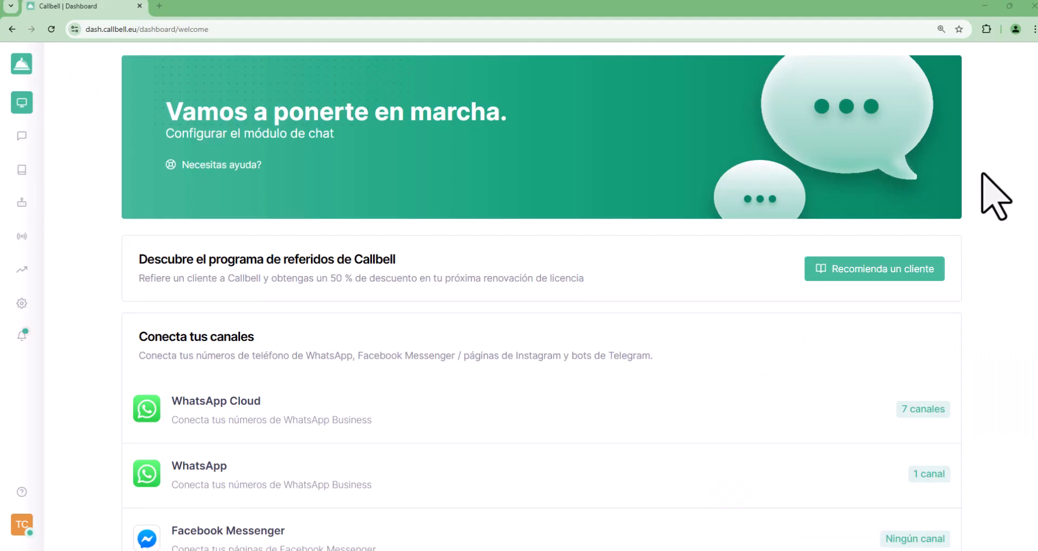
pyautogui.scroll(-3, 982, 231)
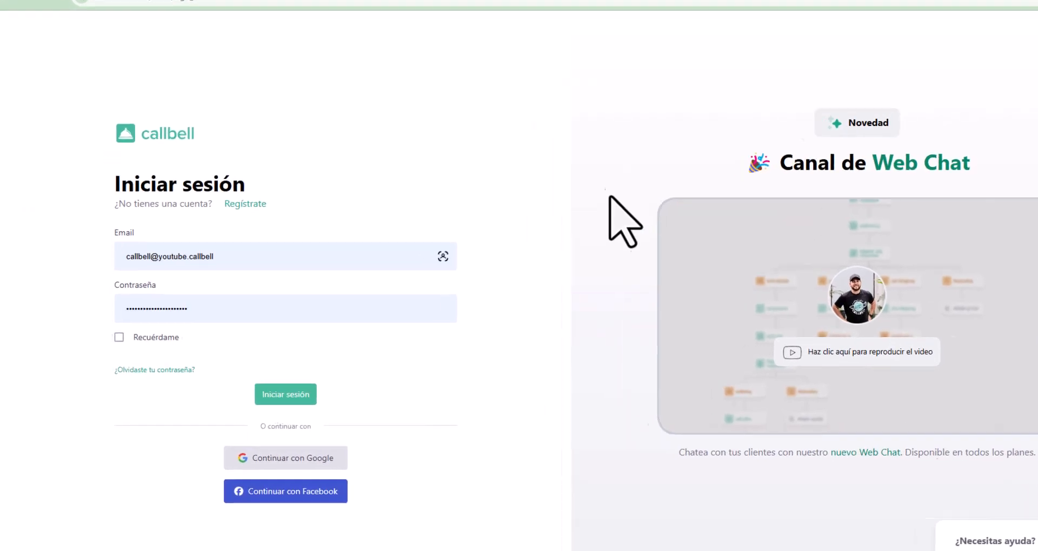
# Step: Sign in to Callbell and open the WhatsApp Cloud channel list in the account's configuration
pyautogui.click(387, 390)
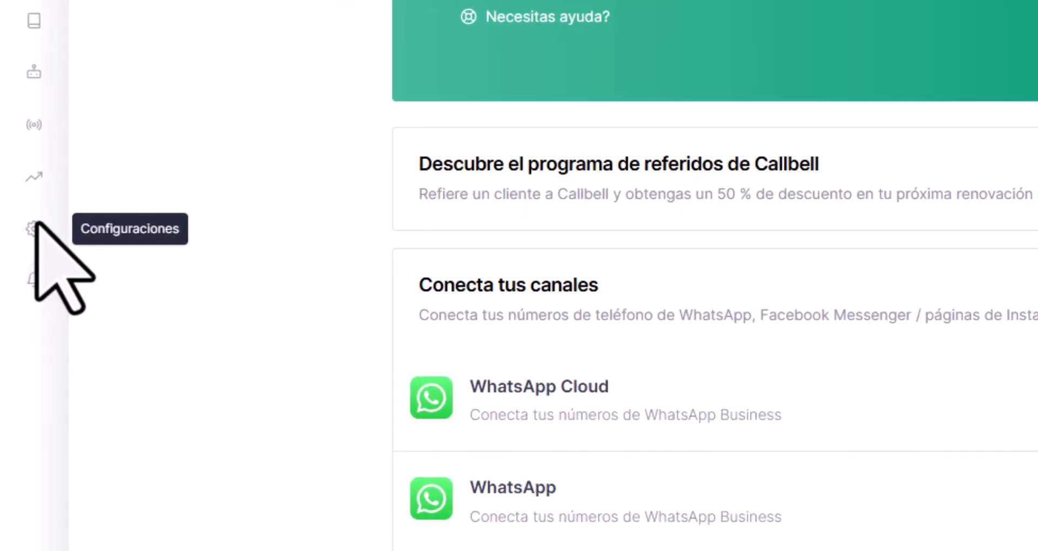
pyautogui.click(17, 252)
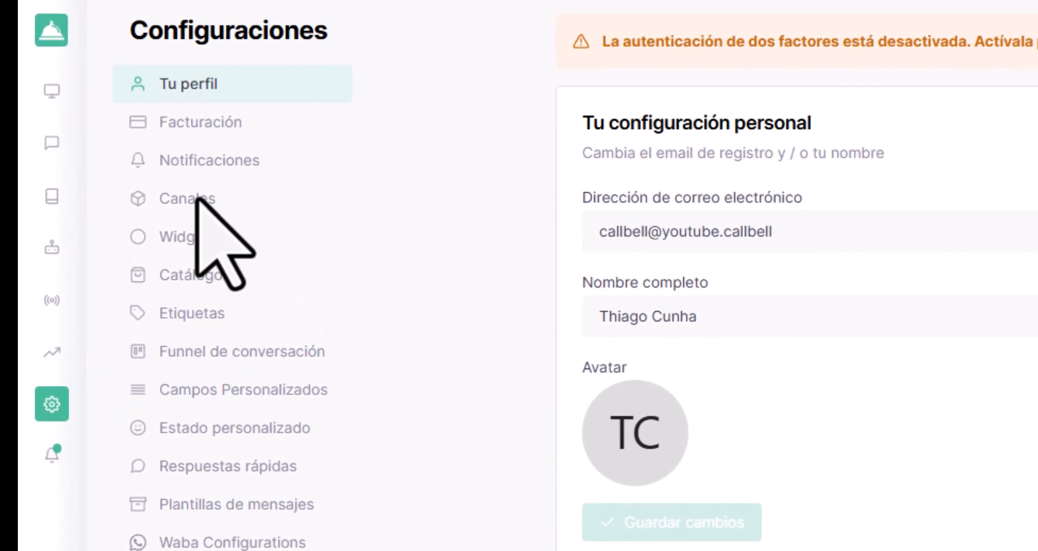
pyautogui.click(197, 199)
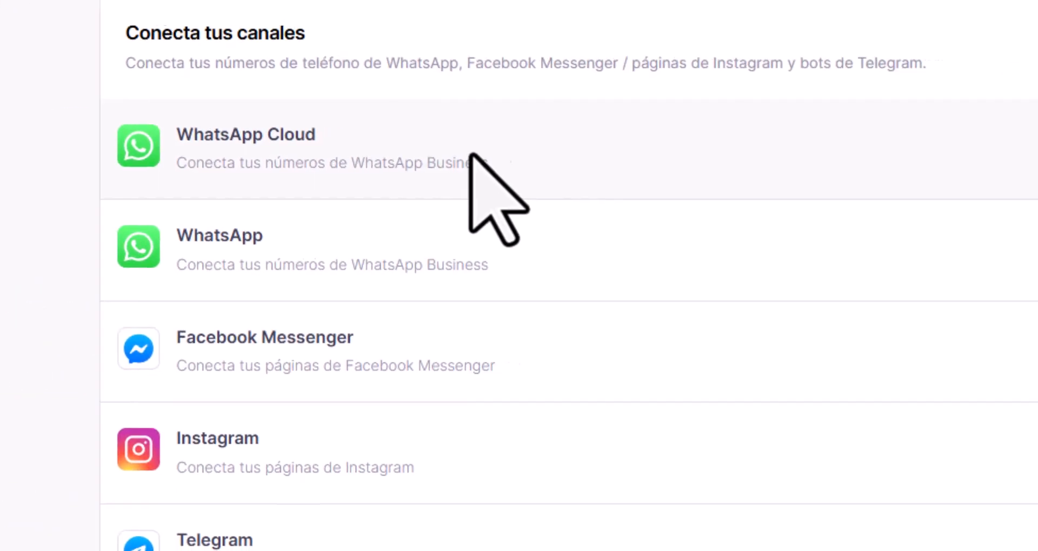
pyautogui.click(367, 151)
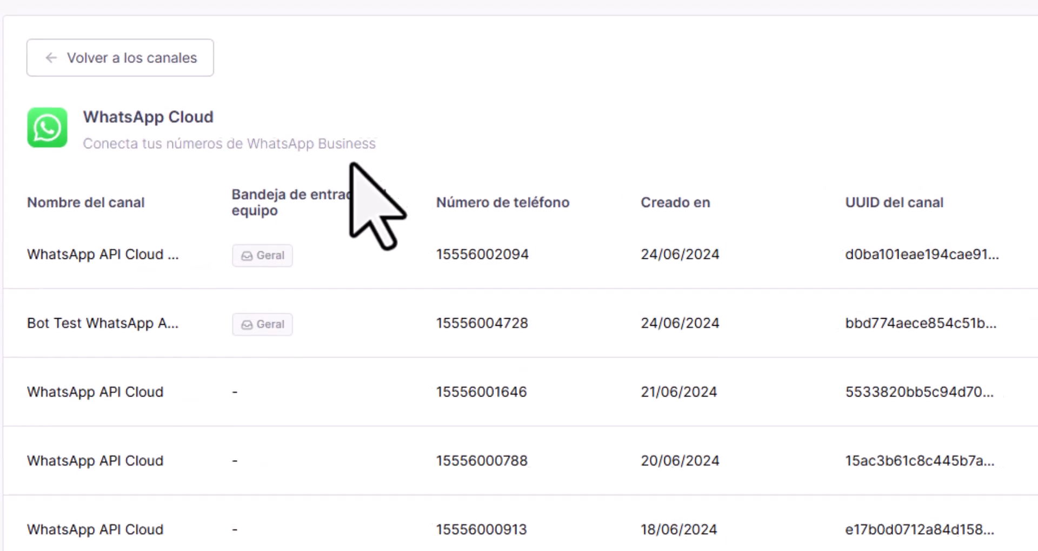
# Step: Add a WhatsApp Cloud channel named "New channel" and start connecting its WhatsApp Business account
pyautogui.click(950, 120)
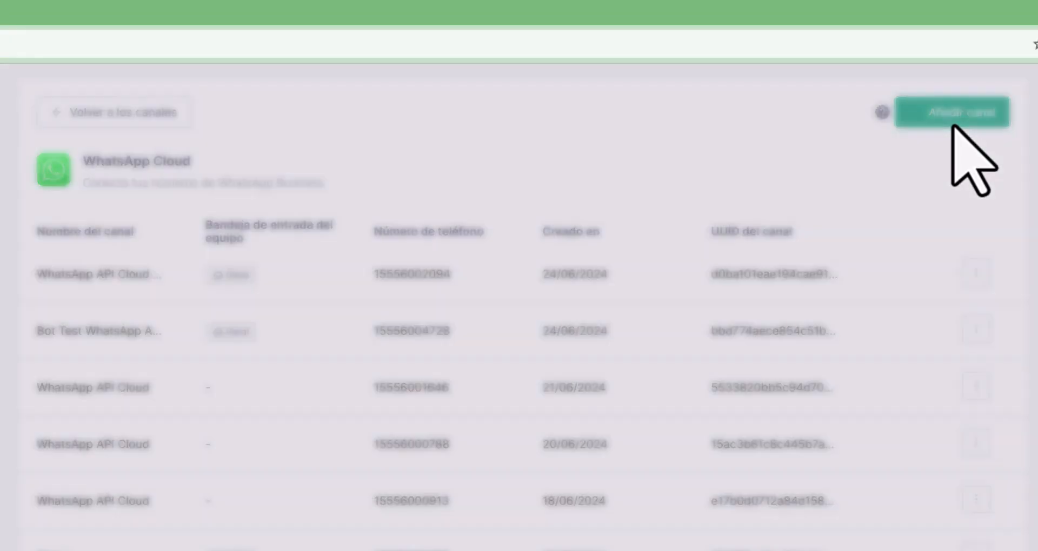
pyautogui.click(361, 188)
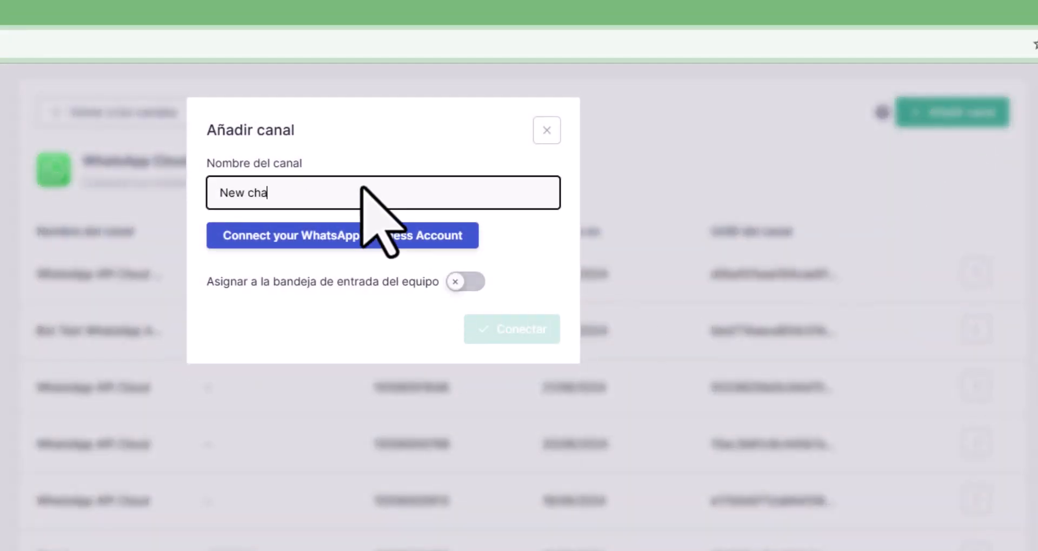
pyautogui.write('New channel')
pyautogui.click(347, 229)
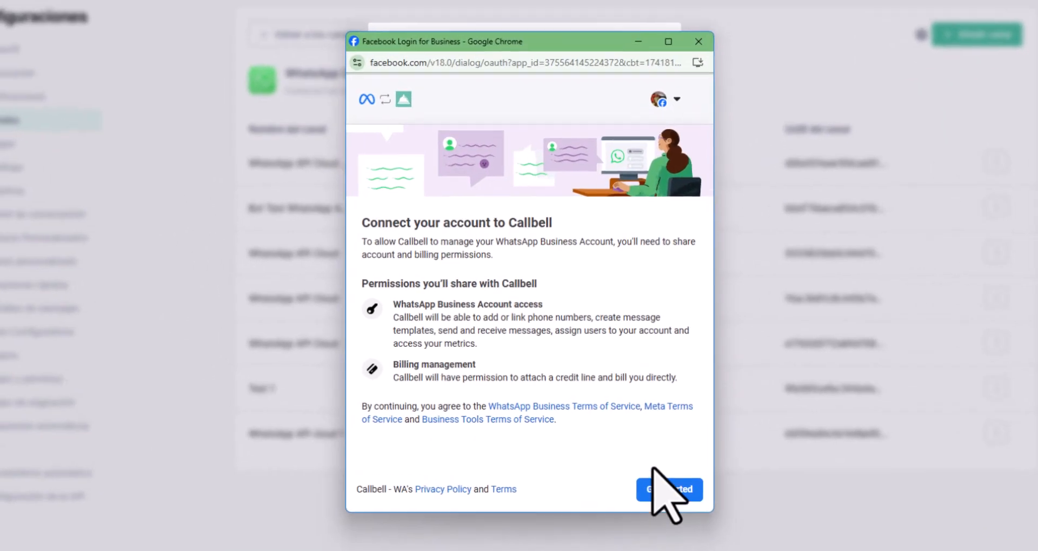
# Step: Accept sharing the WhatsApp Business permissions with Callbell and submit the business portfolio information
pyautogui.click(643, 454)
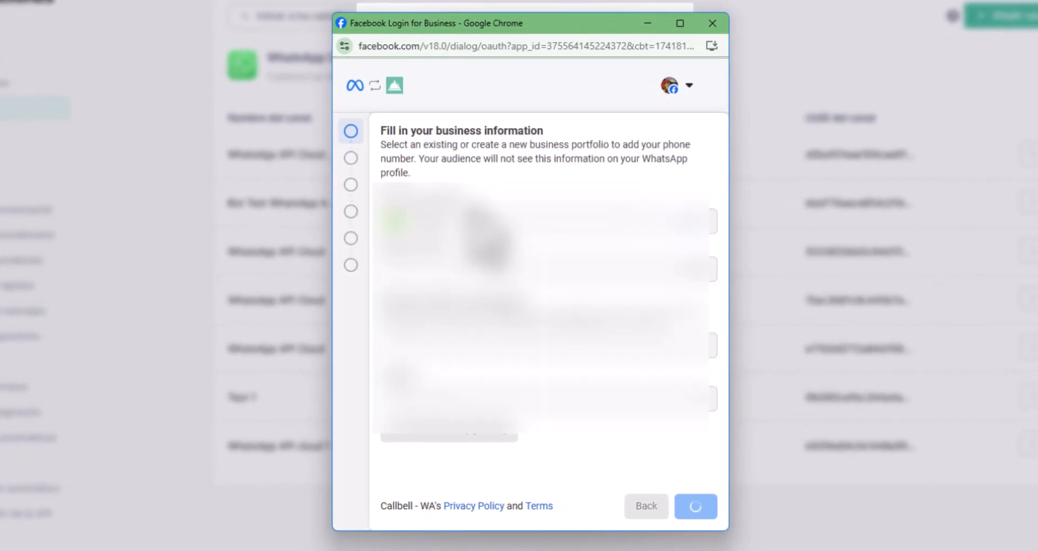
pyautogui.click(703, 224)
pyautogui.click(498, 400)
pyautogui.click(692, 507)
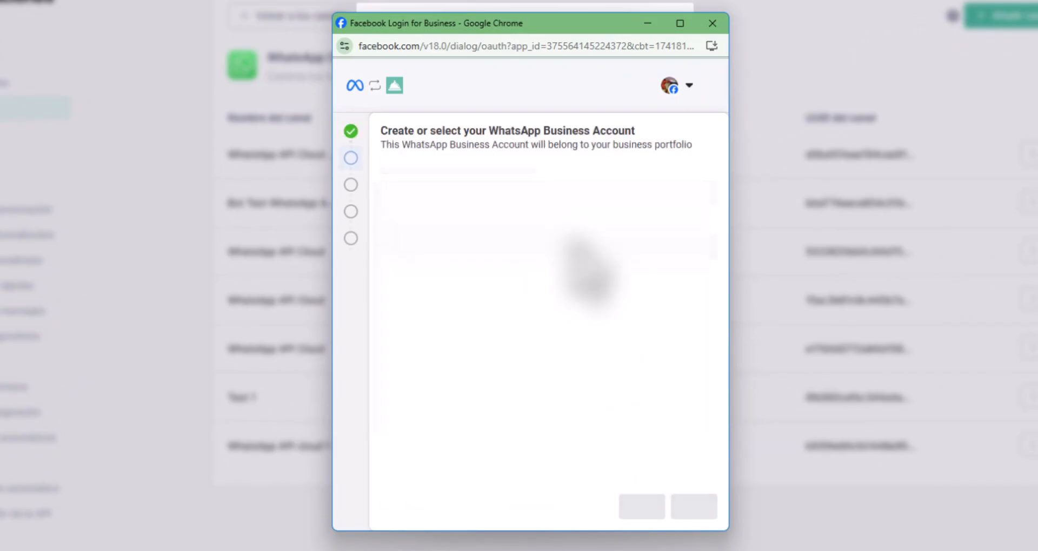
# Step: Select an existing WhatsApp Business Account and continue through the WhatsApp Business profile page
pyautogui.click(644, 198)
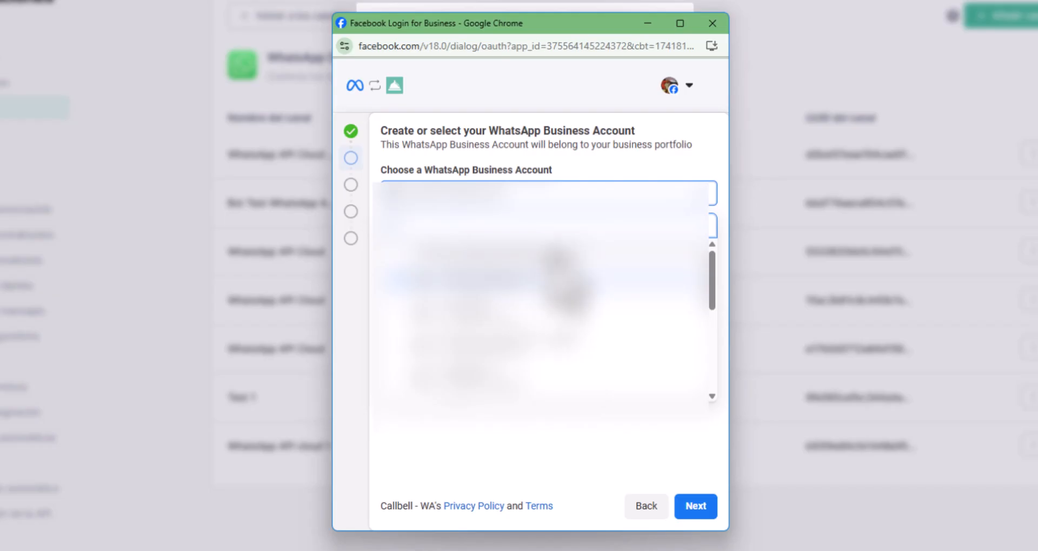
pyautogui.click(565, 270)
pyautogui.click(692, 505)
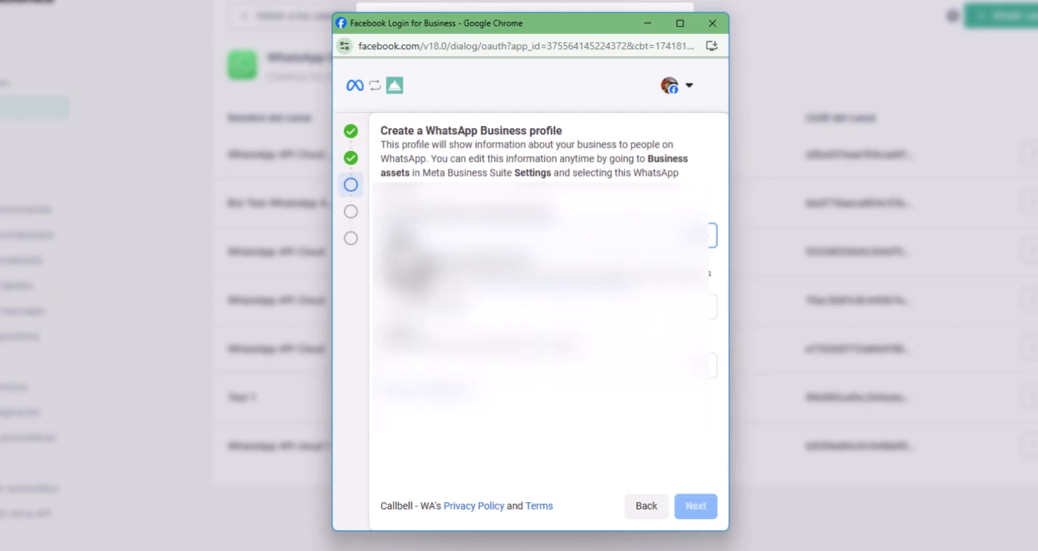
pyautogui.click(705, 510)
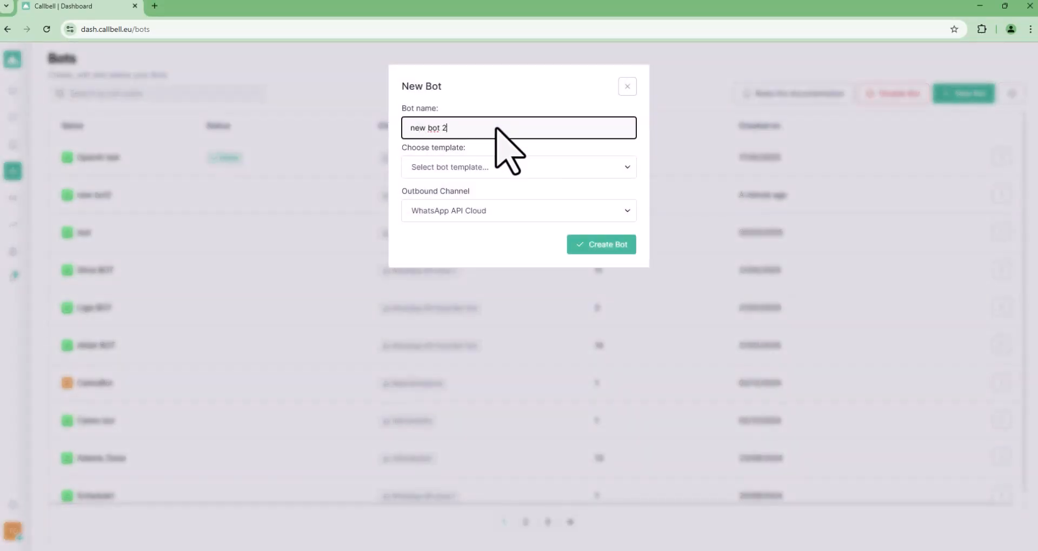
# Step: Create the bot "new bot 2" with a bot template and WhatsApp API Cloud as the outbound channel
pyautogui.click(492, 167)
pyautogui.click(479, 197)
pyautogui.click(600, 244)
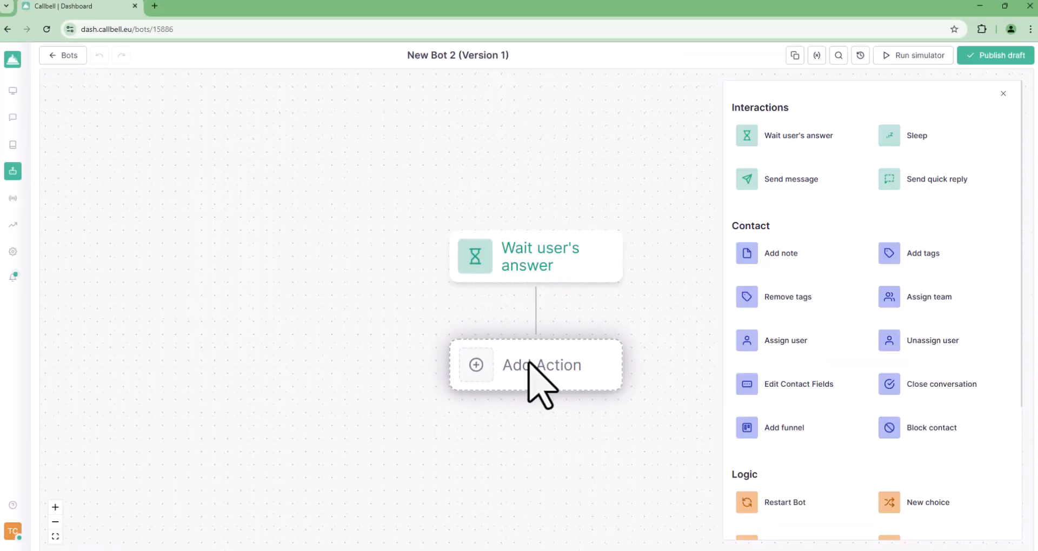
# Step: Insert a Send message action with the text "welcome to our business" after the first Wait user's answer block
pyautogui.click(791, 179)
pyautogui.click(816, 222)
pyautogui.write('welcome to our business')
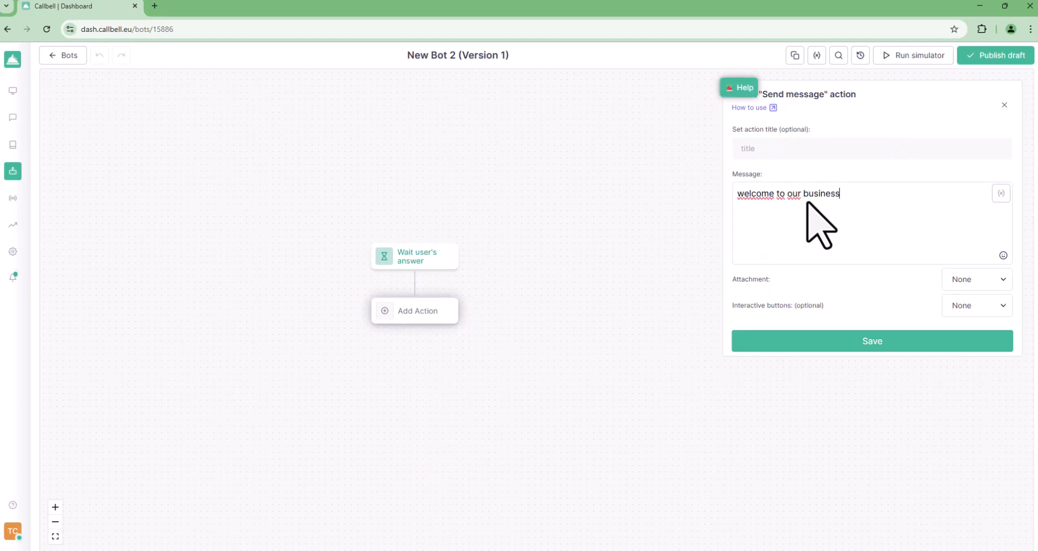
pyautogui.click(873, 342)
# Step: Add a Wait user's answer action below the welcome message
pyautogui.click(403, 365)
pyautogui.click(798, 135)
pyautogui.click(844, 227)
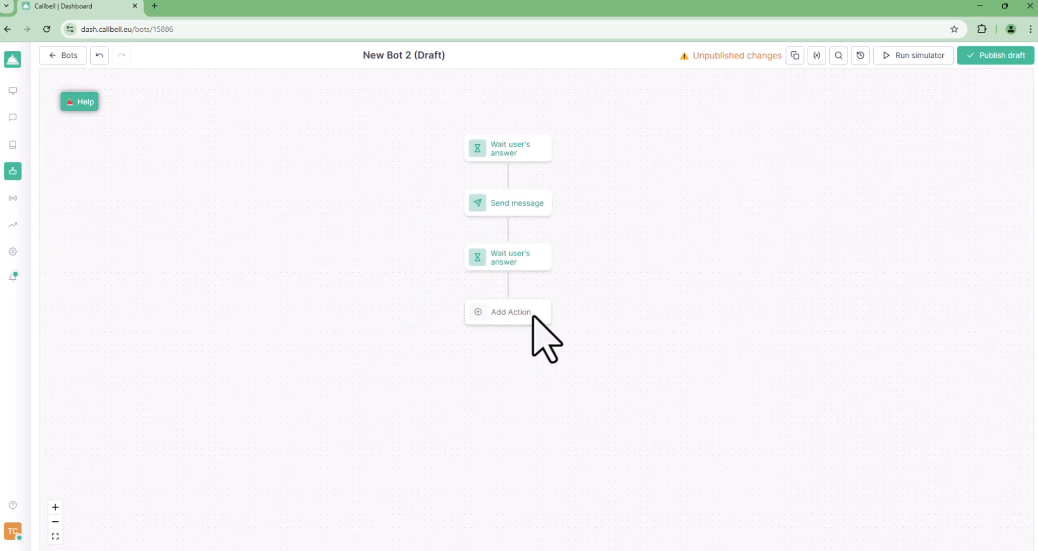
# Step: Add a Send message action reading "choose an option" with the interactive buttons "yes" and "no"
pyautogui.click(532, 316)
pyautogui.click(784, 185)
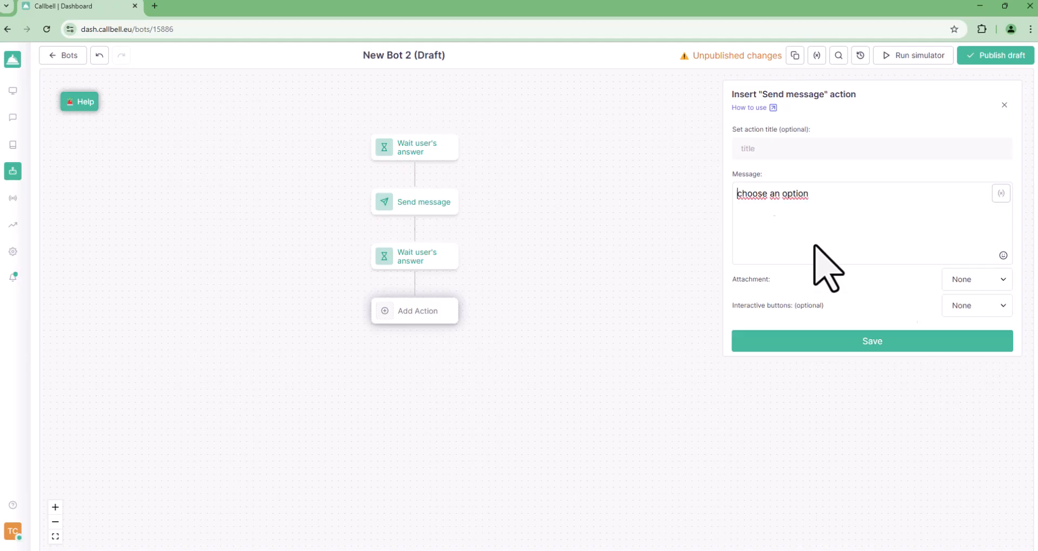
pyautogui.click(994, 305)
pyautogui.click(972, 346)
pyautogui.click(817, 358)
pyautogui.write('yes')
pyautogui.click(784, 388)
pyautogui.write('no')
pyautogui.click(789, 423)
# Step: Add a New choice branch for the answer "yes" below the option message
pyautogui.click(415, 363)
pyautogui.scroll(-3, 815, 449)
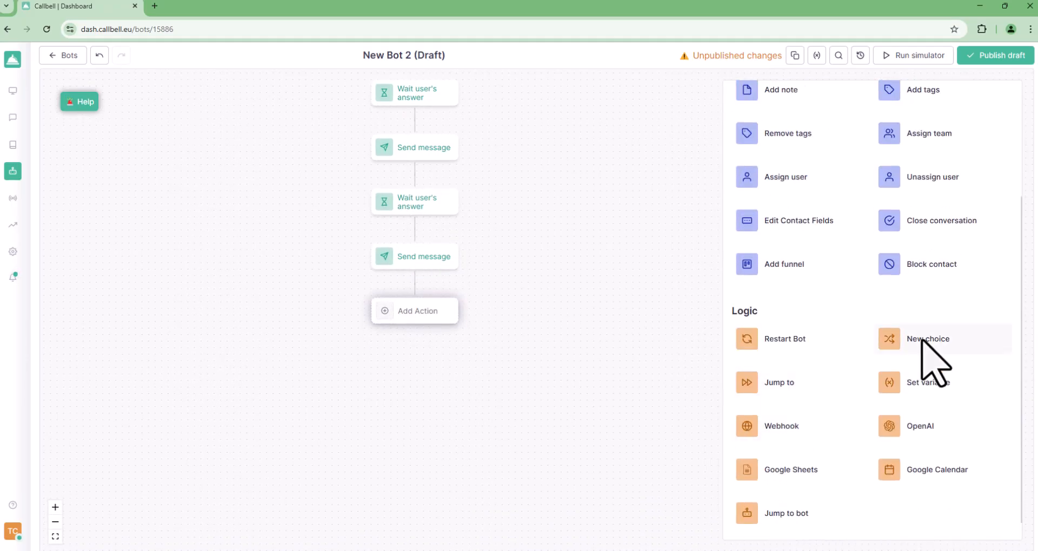
pyautogui.click(922, 338)
pyautogui.click(934, 196)
pyautogui.write('yes')
pyautogui.click(895, 254)
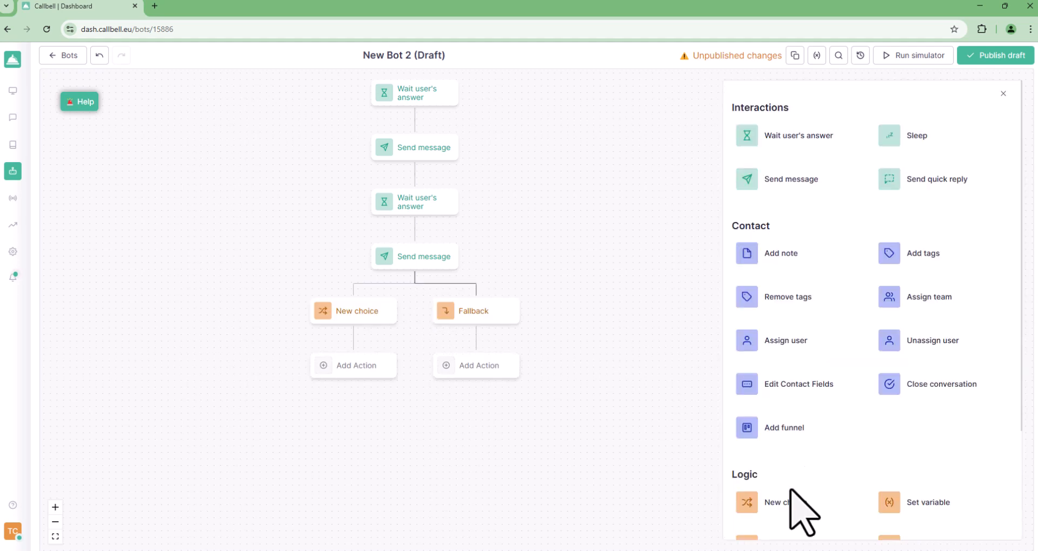
# Step: Add a second New choice branch for the answer "no" under the same option message
pyautogui.click(790, 493)
pyautogui.click(926, 194)
pyautogui.write('no')
pyautogui.click(897, 246)
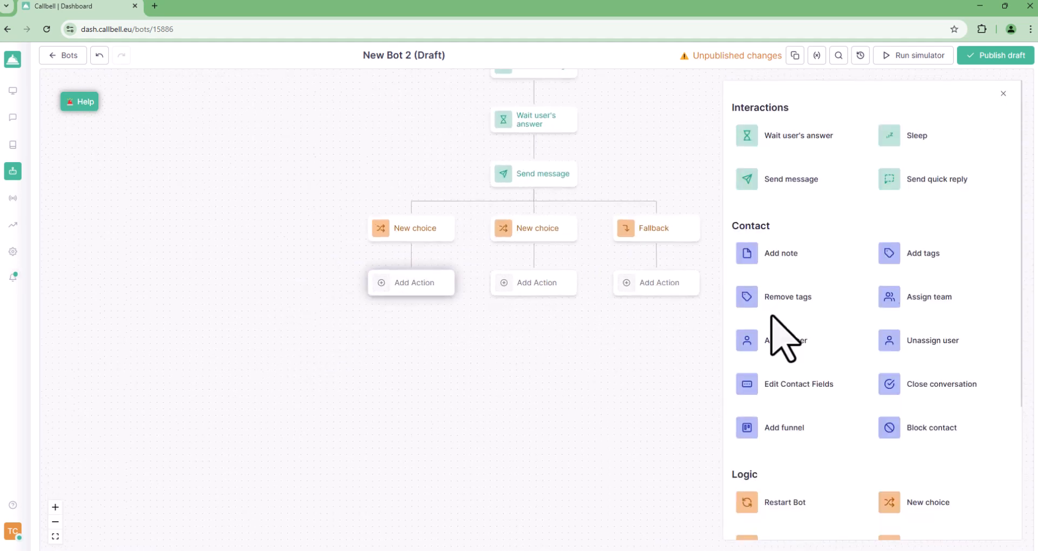
# Step: Start a new OpenAI action under the first choice branch
pyautogui.scroll(-3, 894, 394)
pyautogui.click(908, 424)
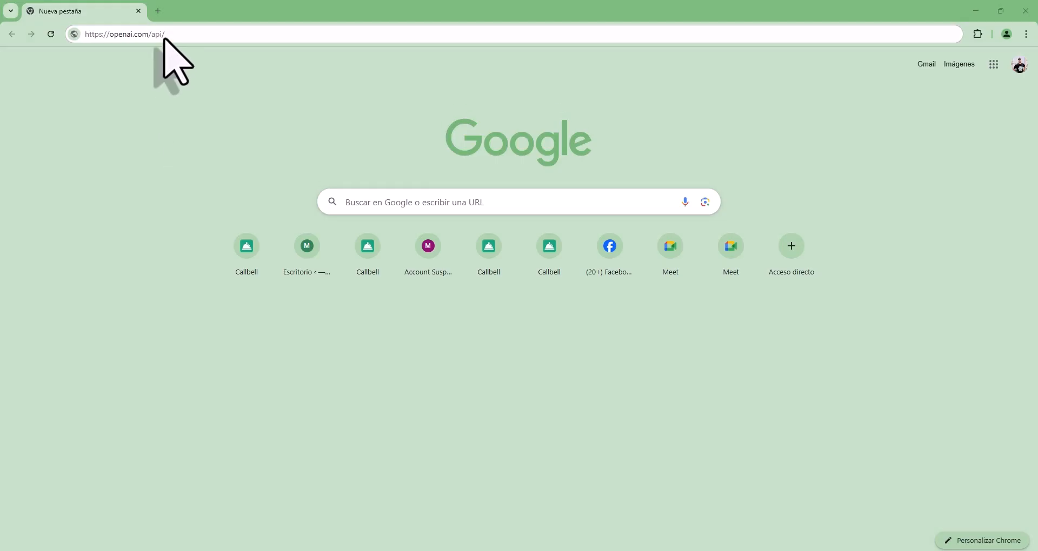
# Step: Go to openai.com/api/ in the browser and log in to the API Platform
pyautogui.click(73, 36)
pyautogui.press('Return')
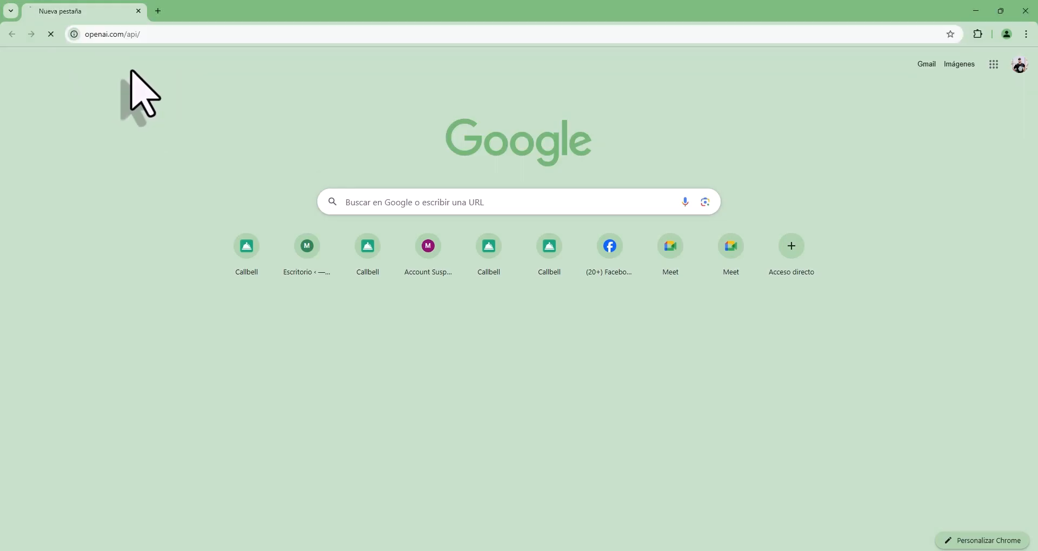
pyautogui.click(989, 71)
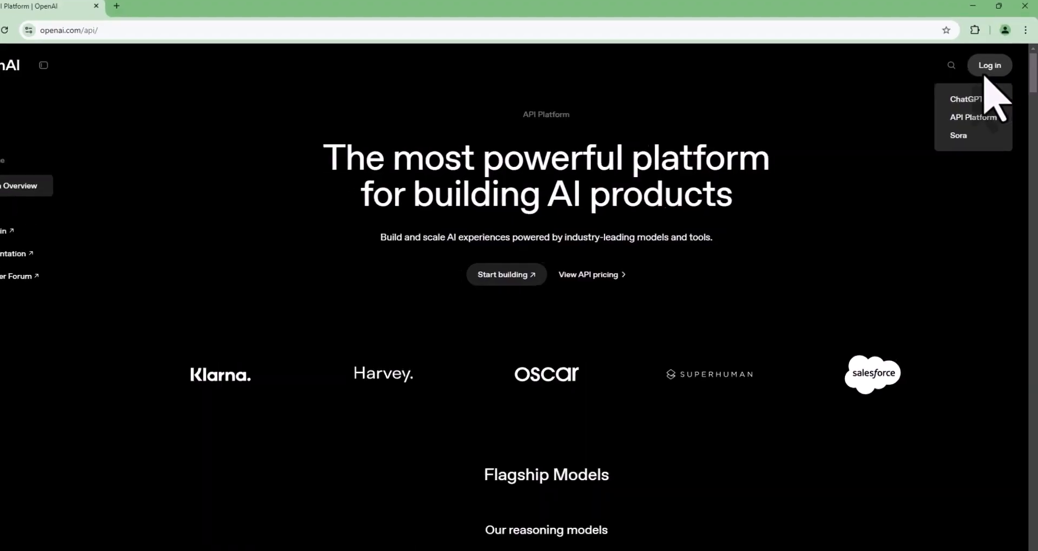
pyautogui.click(978, 117)
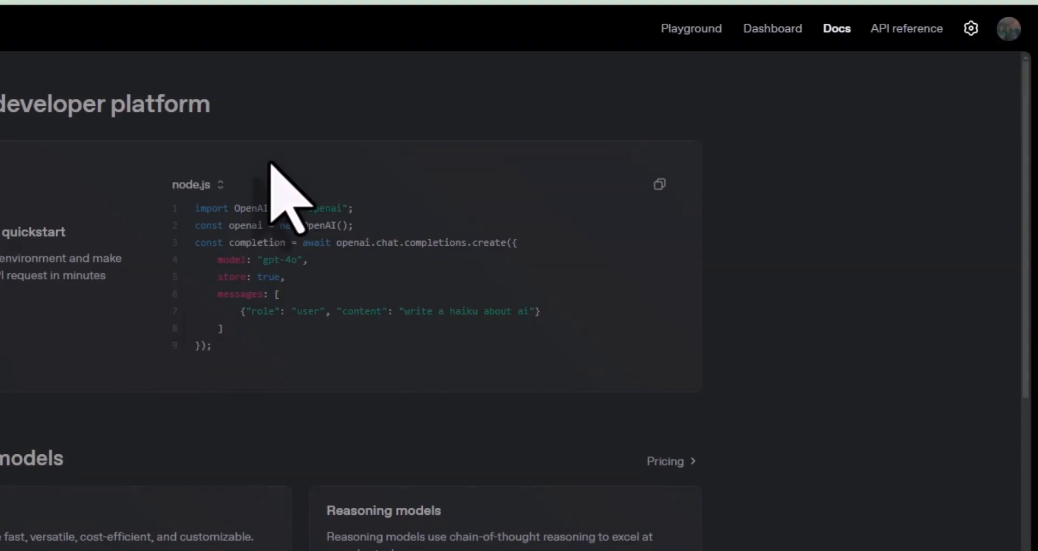
# Step: Open the account profile settings and go to the organization's API keys page
pyautogui.click(1009, 28)
pyautogui.click(891, 147)
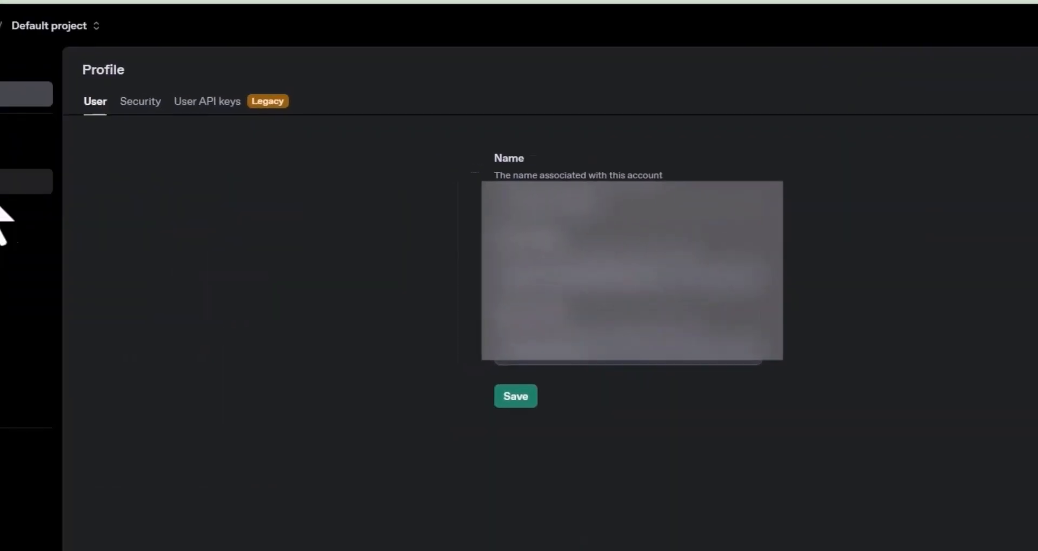
pyautogui.click(52, 181)
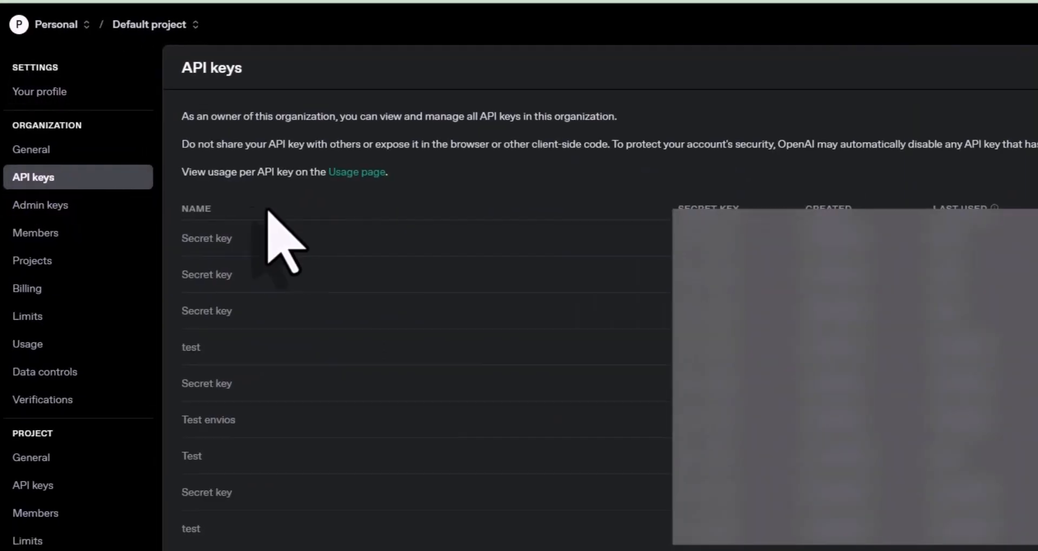
# Step: Create a secret key named "new API" for the Default project with all permissions and copy it
pyautogui.click(930, 36)
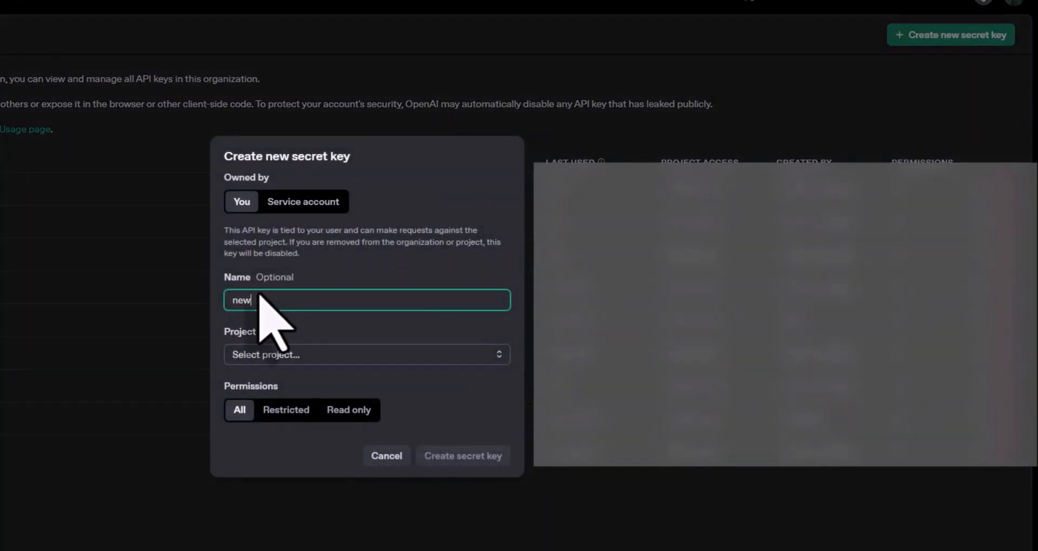
pyautogui.write('new API')
pyautogui.click(303, 354)
pyautogui.click(292, 382)
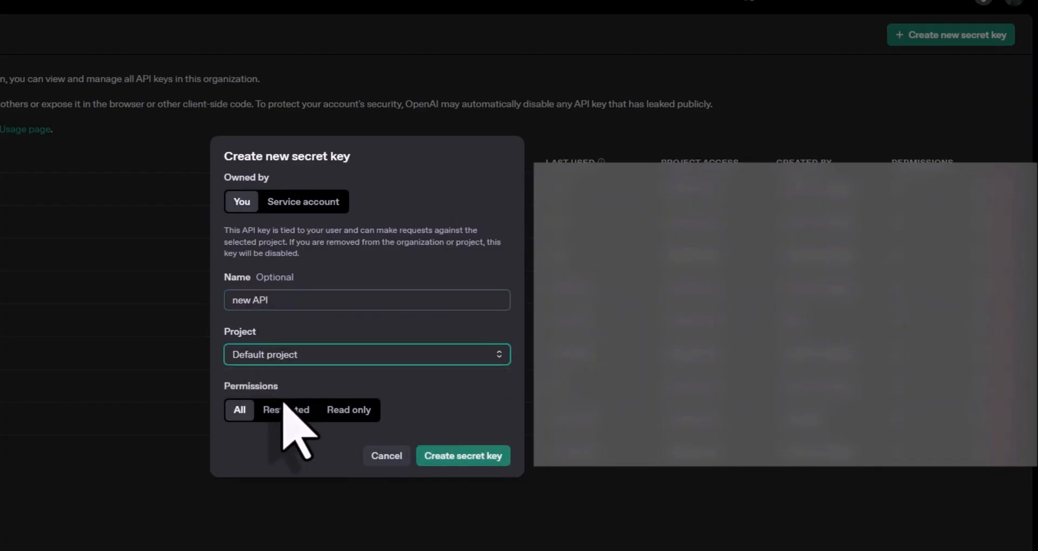
pyautogui.click(476, 455)
pyautogui.click(484, 320)
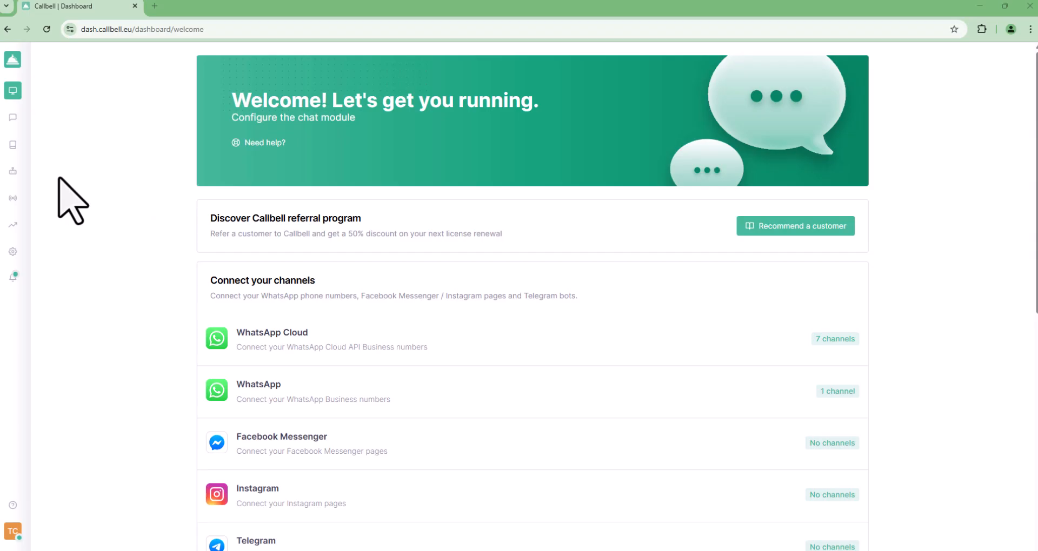
# Step: Switch to Callbell, reopen the bot "new bot 2" and choose an OpenAI action for the first choice branch
pyautogui.click(13, 172)
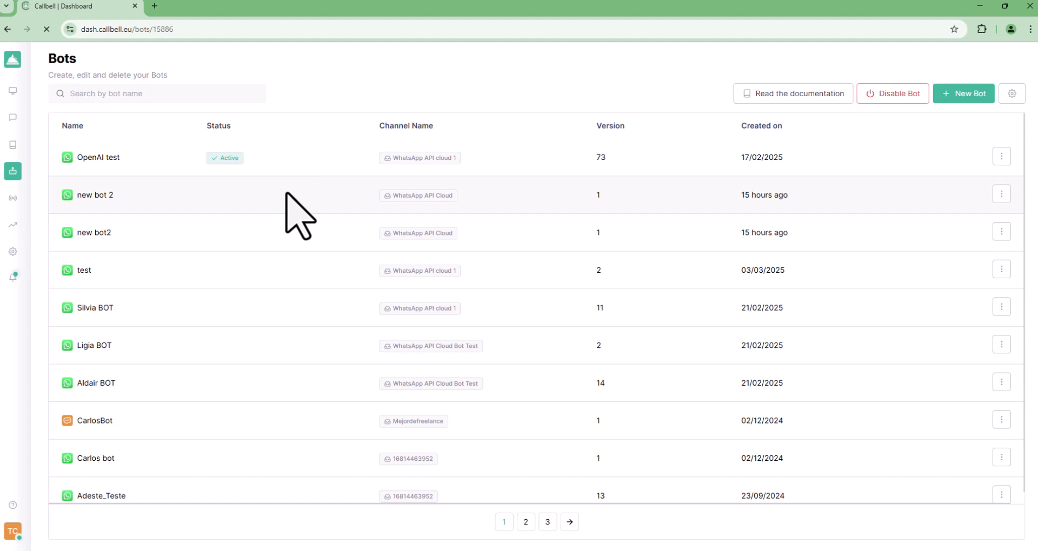
pyautogui.moveTo(405, 289); pyautogui.dragTo(387, 164)
pyautogui.click(337, 384)
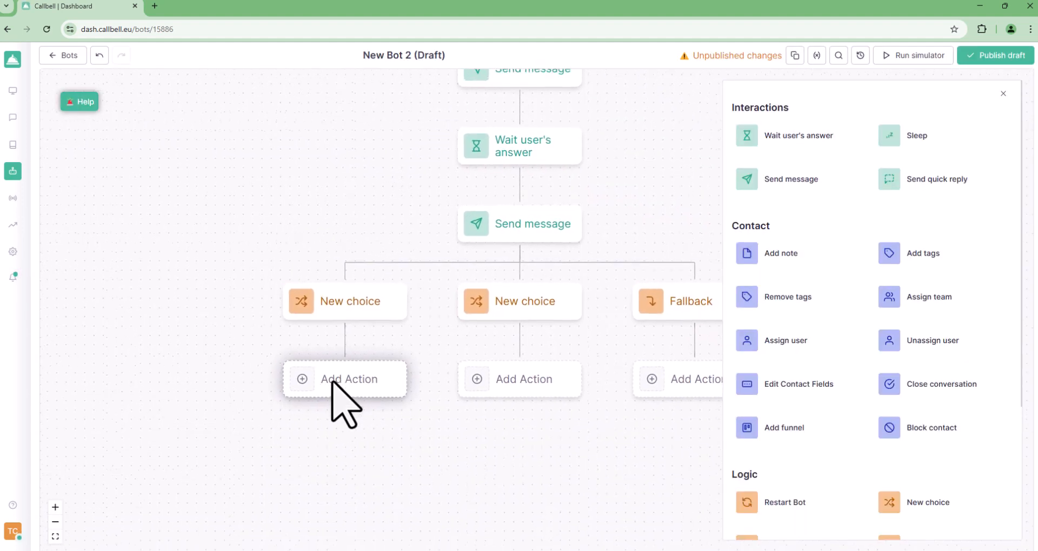
pyautogui.scroll(-3, 762, 422)
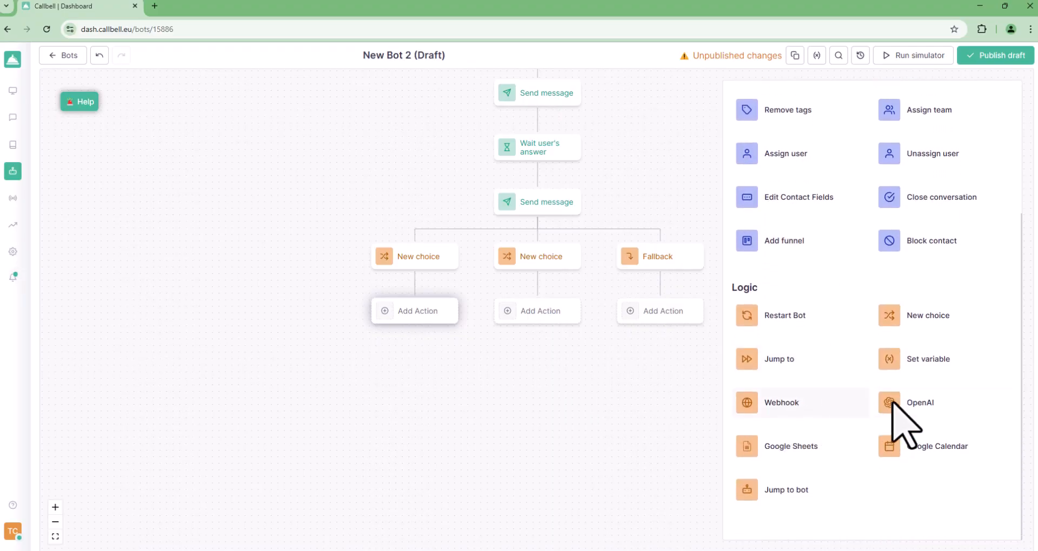
pyautogui.click(908, 402)
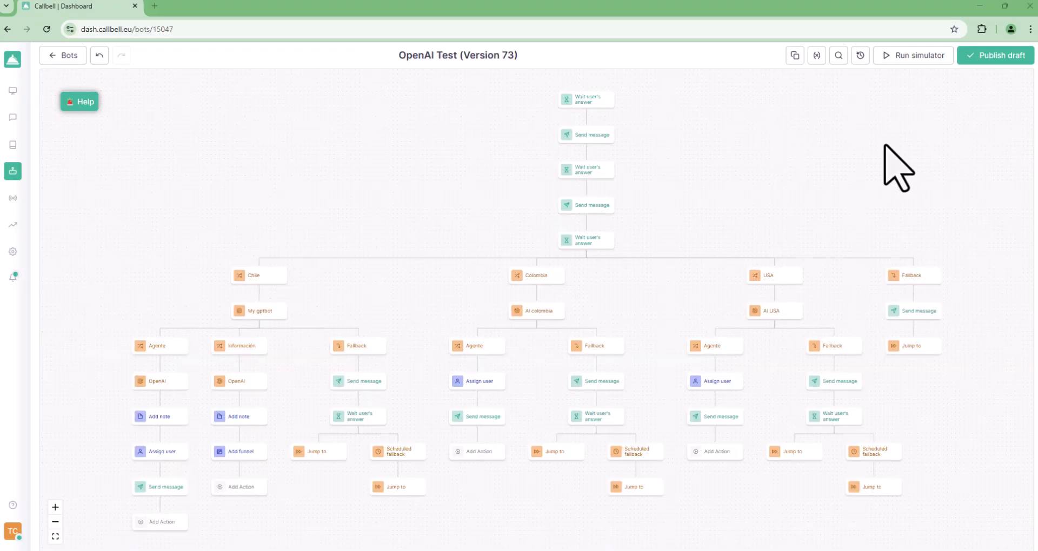
# Step: Open the first Send message action of the OpenAI Test bot to examine its welcome text
pyautogui.click(594, 135)
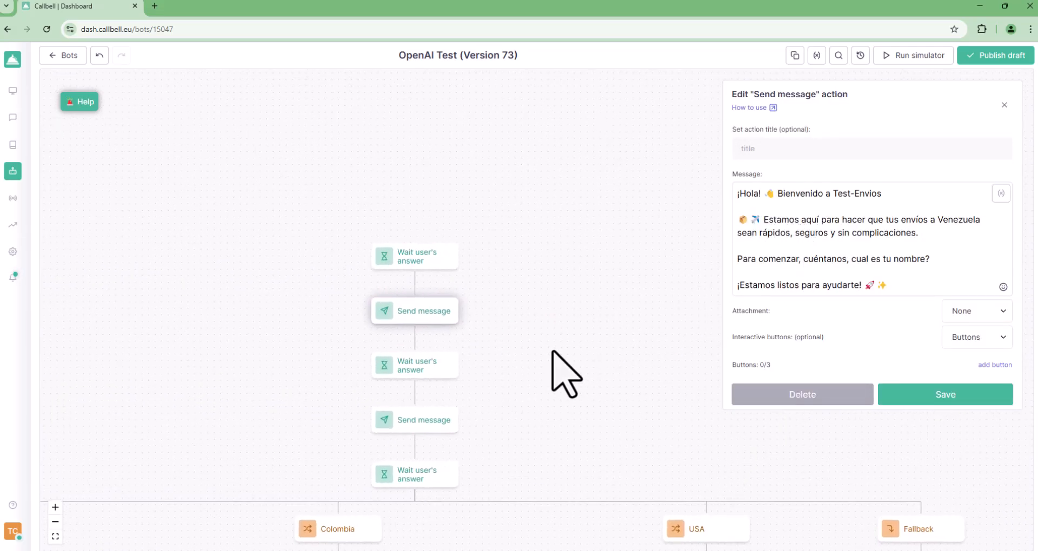
# Step: Examine the country selection message, the wait actions around it and the conditions of the Chile and Colombia choices
pyautogui.click(430, 369)
pyautogui.click(427, 362)
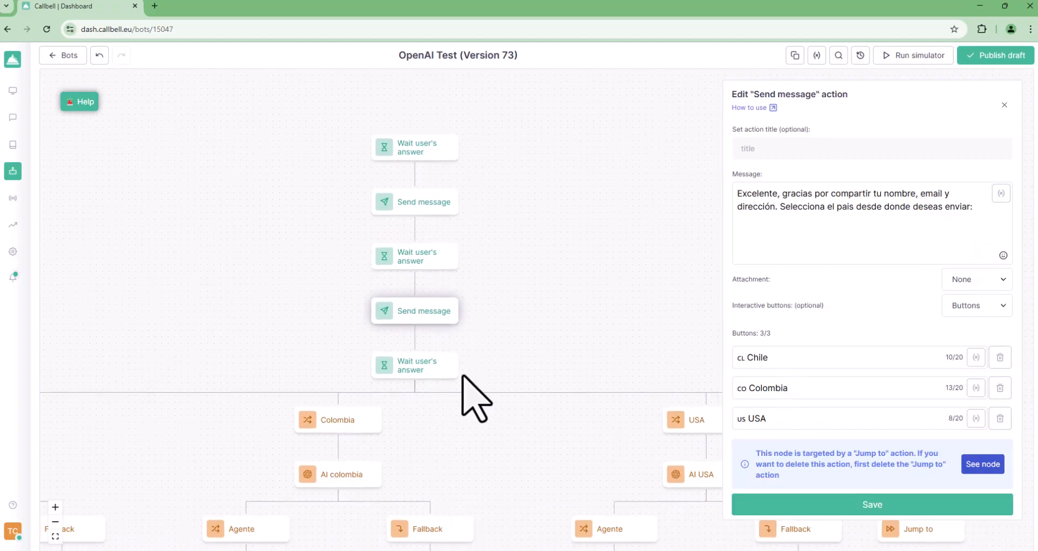
pyautogui.click(453, 369)
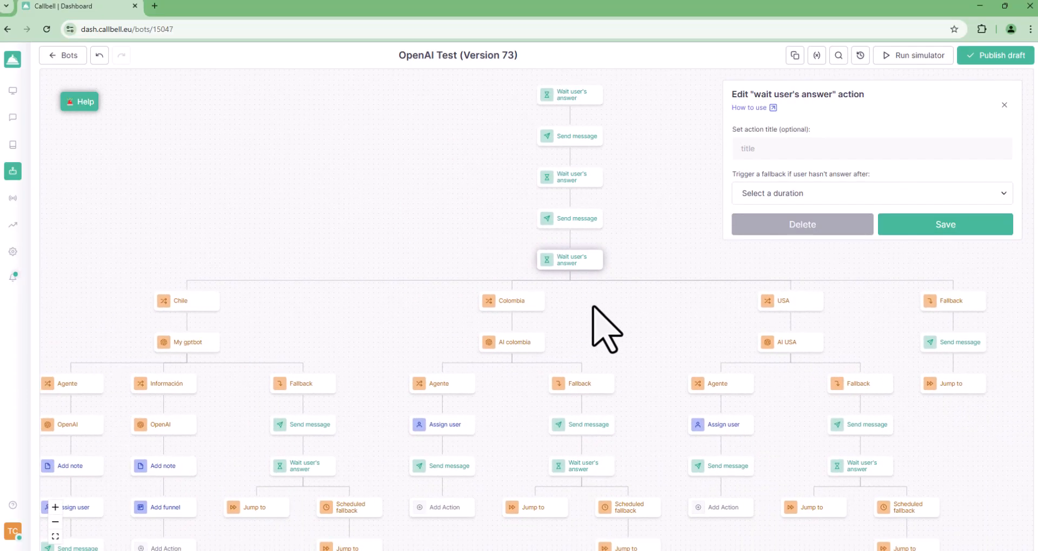
pyautogui.click(193, 307)
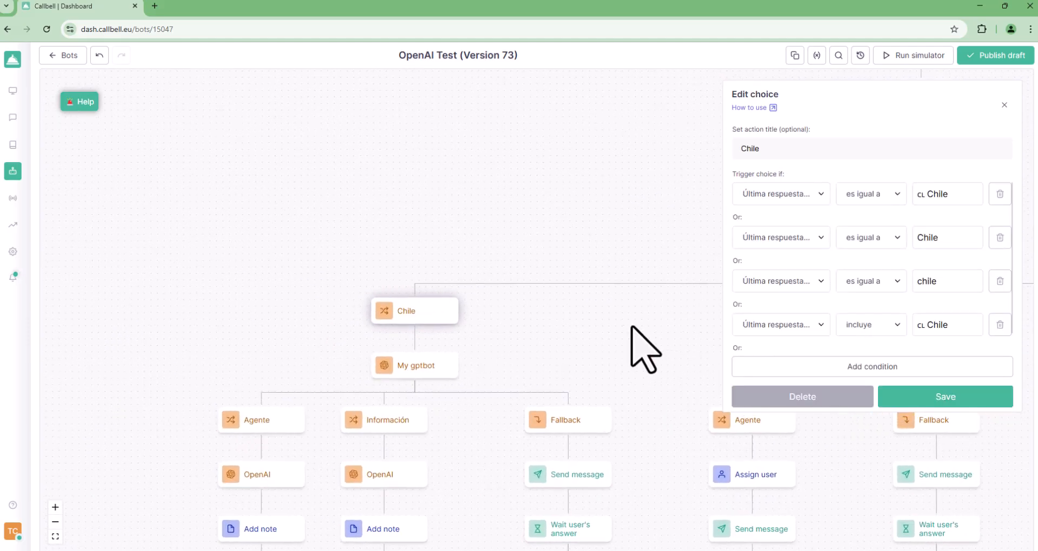
pyautogui.click(593, 318)
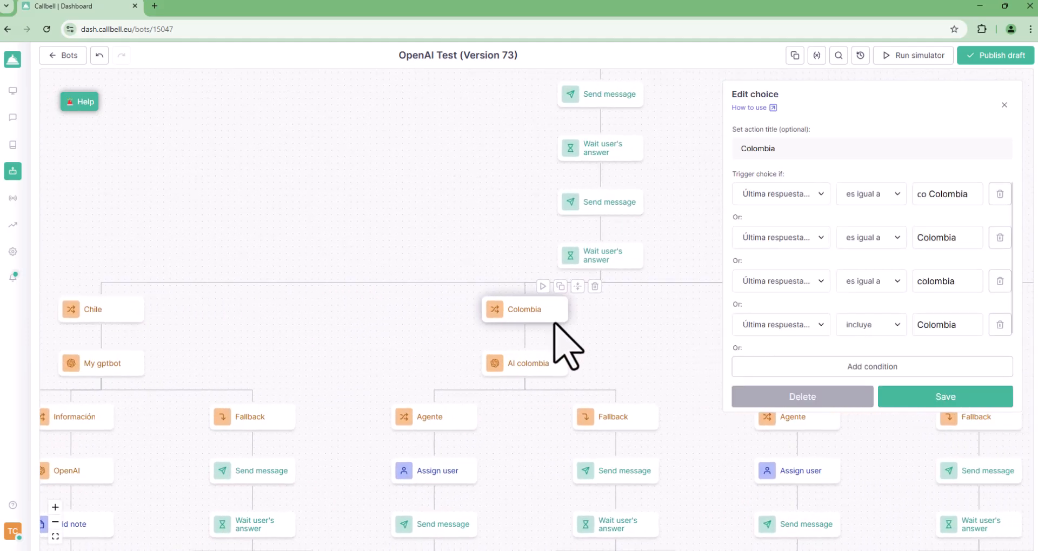
pyautogui.moveTo(184, 354); pyautogui.dragTo(549, 330)
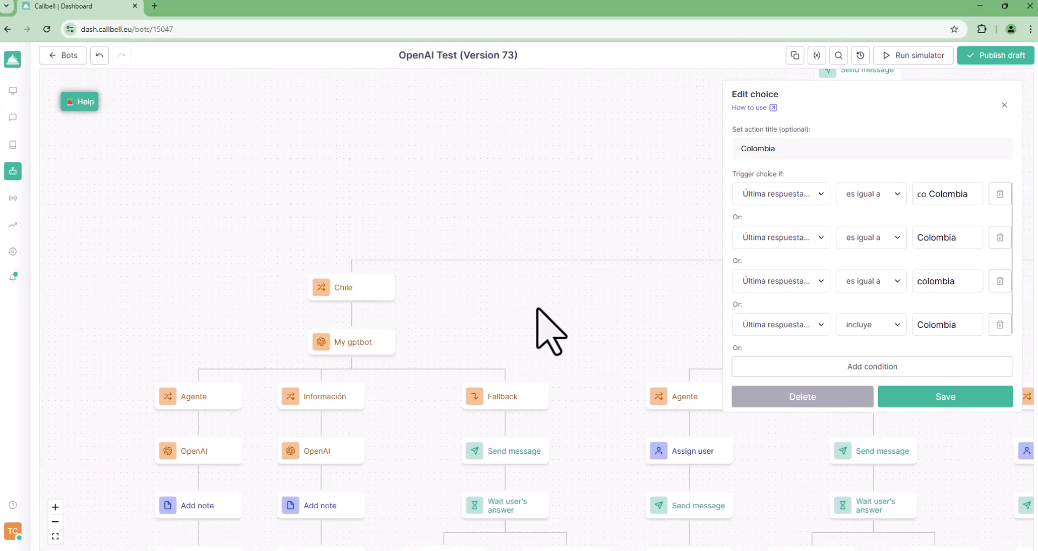
# Step: Open the "My gptbot" OpenAI action under the Chile choice and read through its prompt
pyautogui.click(357, 346)
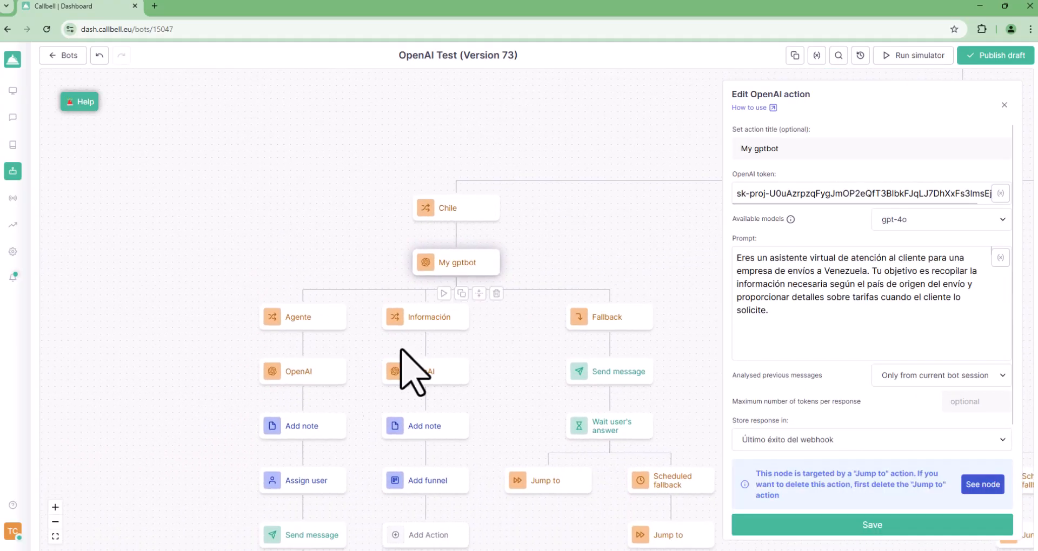
pyautogui.click(287, 376)
pyautogui.click(556, 208)
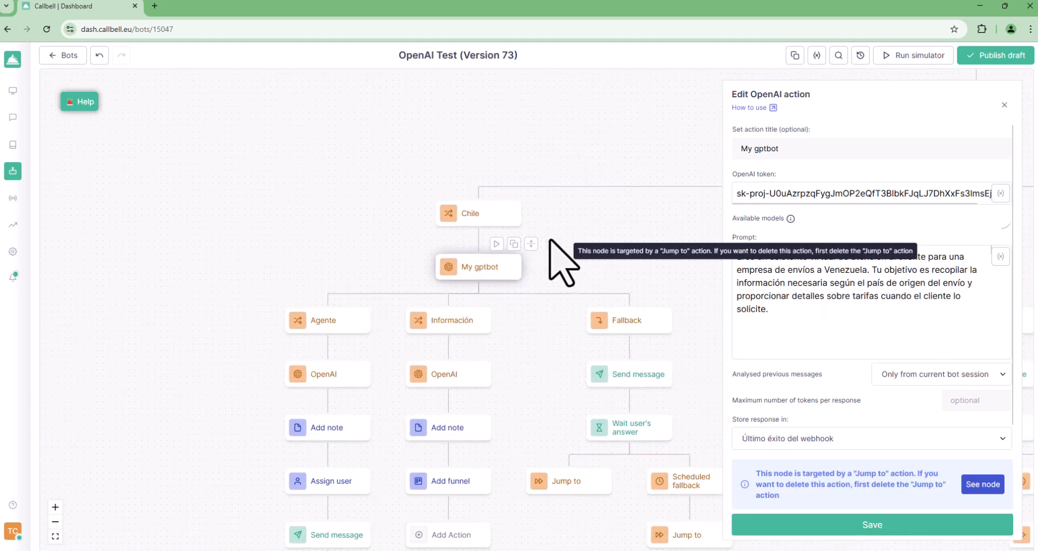
pyautogui.scroll(-8, 830, 318)
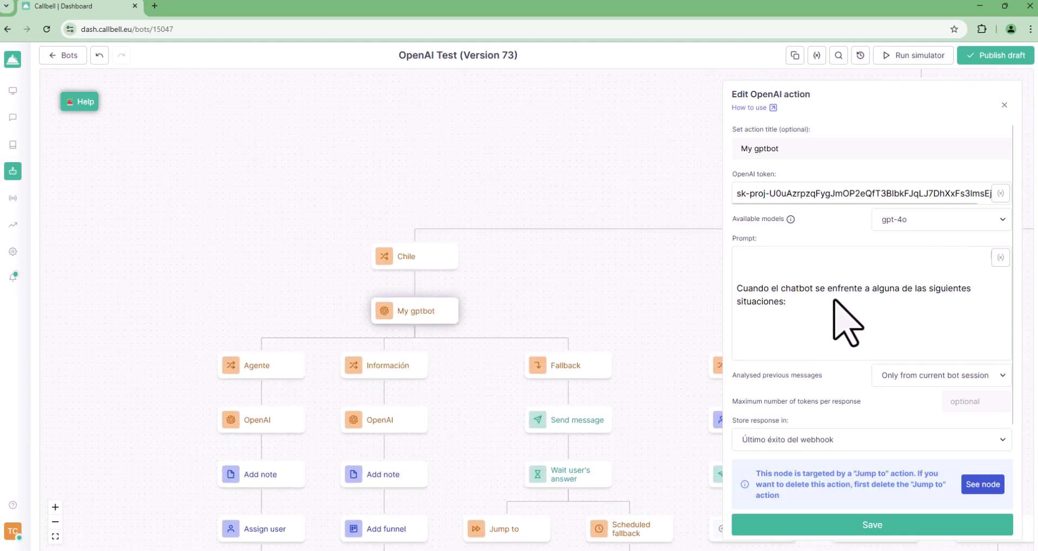
pyautogui.scroll(-10, 835, 299)
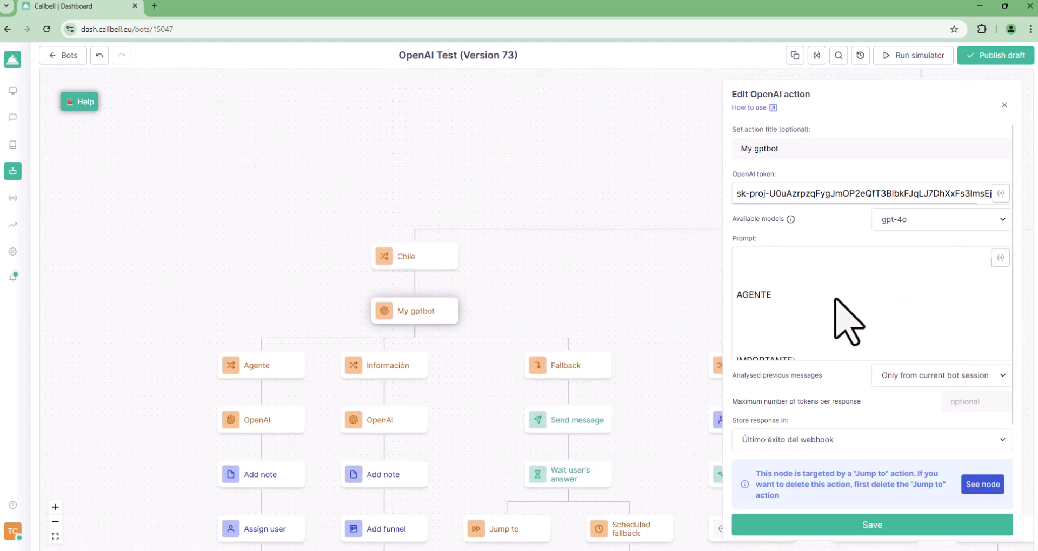
pyautogui.scroll(-5, 821, 316)
pyautogui.scroll(-3, 637, 290)
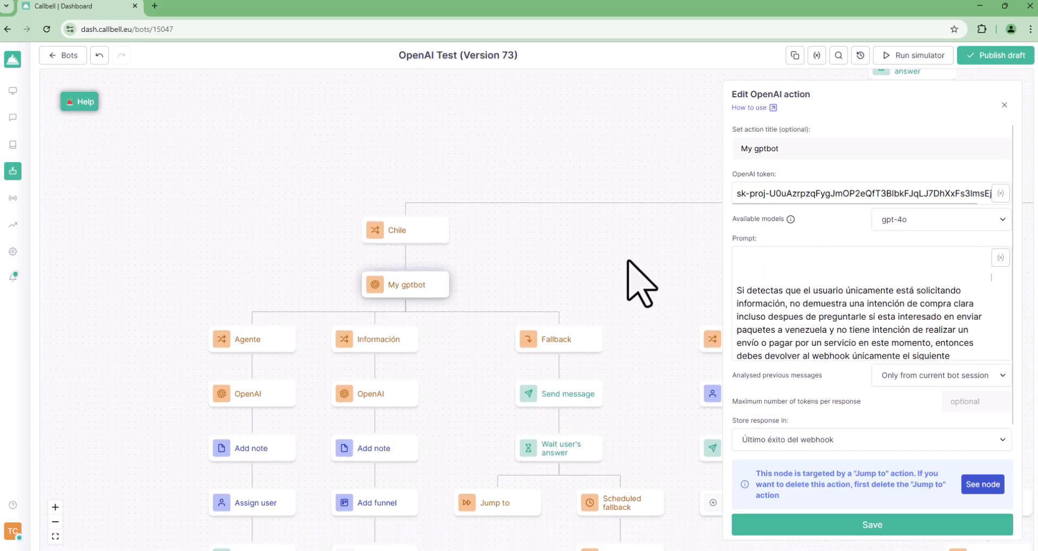
# Step: Examine the OpenAI, Add note and Add funnel actions in the Información branch under "My gptbot"
pyautogui.click(351, 322)
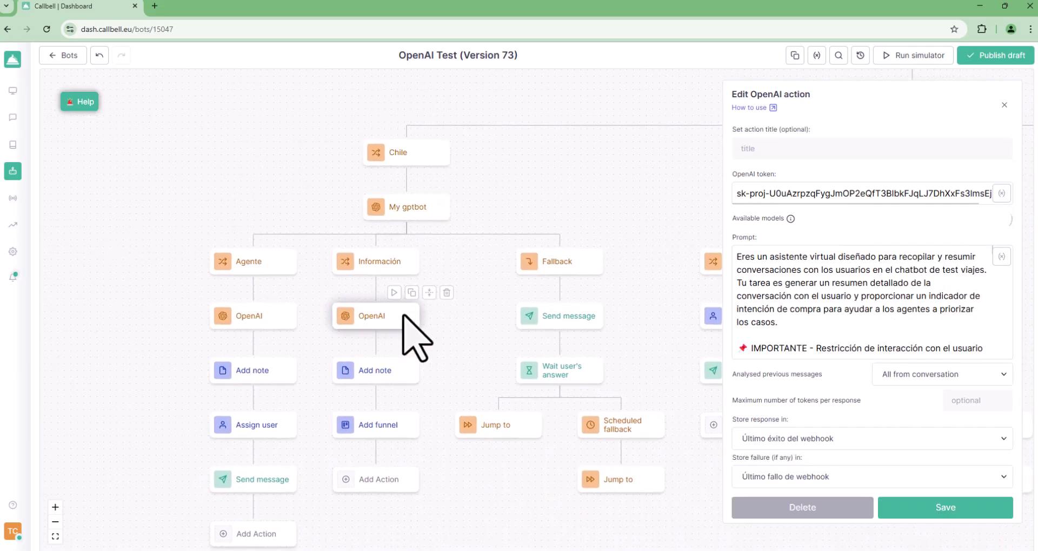
pyautogui.click(420, 371)
pyautogui.scroll(-2, 420, 373)
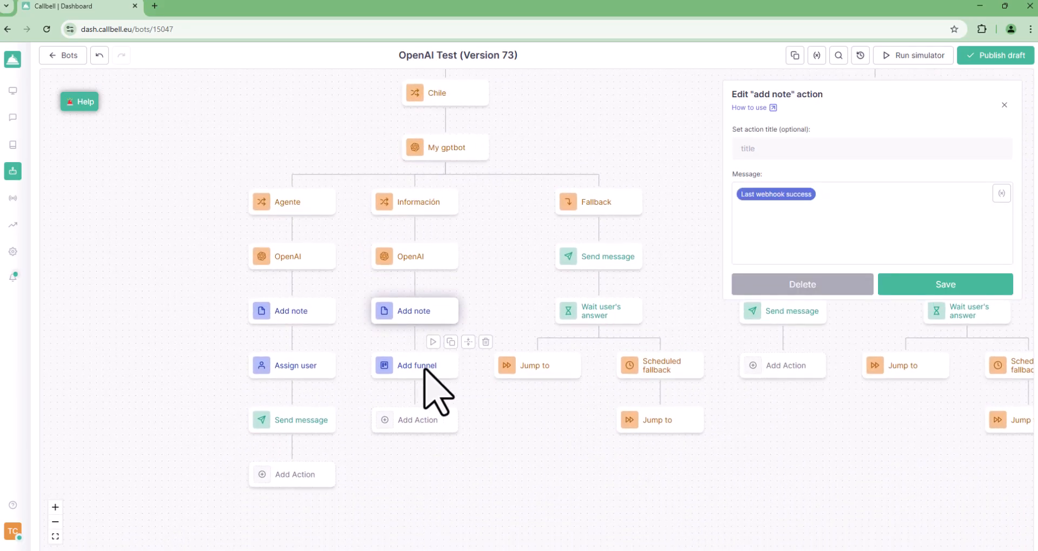
pyautogui.click(424, 365)
pyautogui.scroll(-2, 459, 381)
pyautogui.scroll(-6, 634, 420)
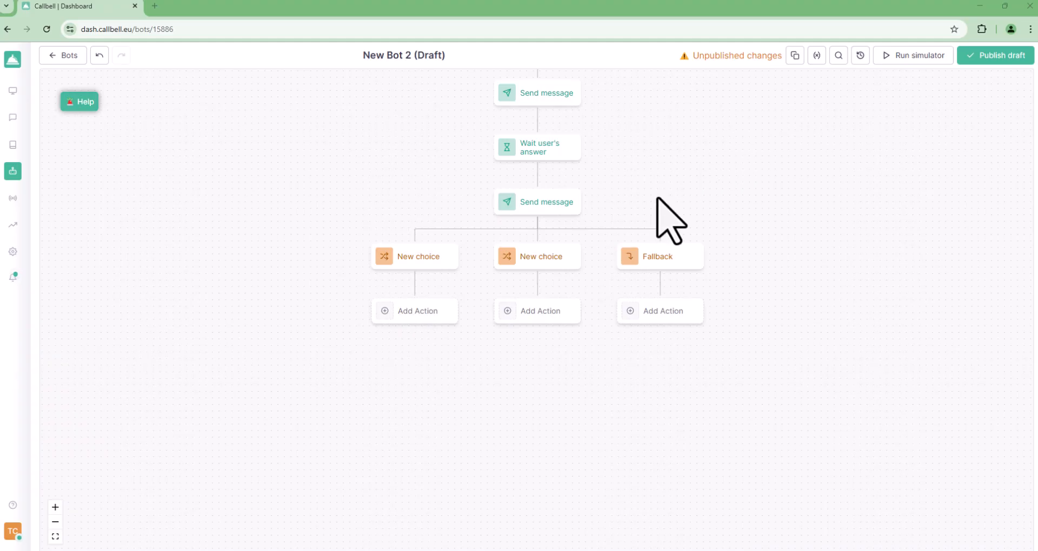
# Step: In New Bot 2, insert an OpenAI action under the first choice branch and title it "BotAI"
pyautogui.click(410, 312)
pyautogui.scroll(-2, 835, 330)
pyautogui.scroll(-2, 835, 330)
pyautogui.click(887, 400)
pyautogui.click(823, 151)
pyautogui.write('BotAI')
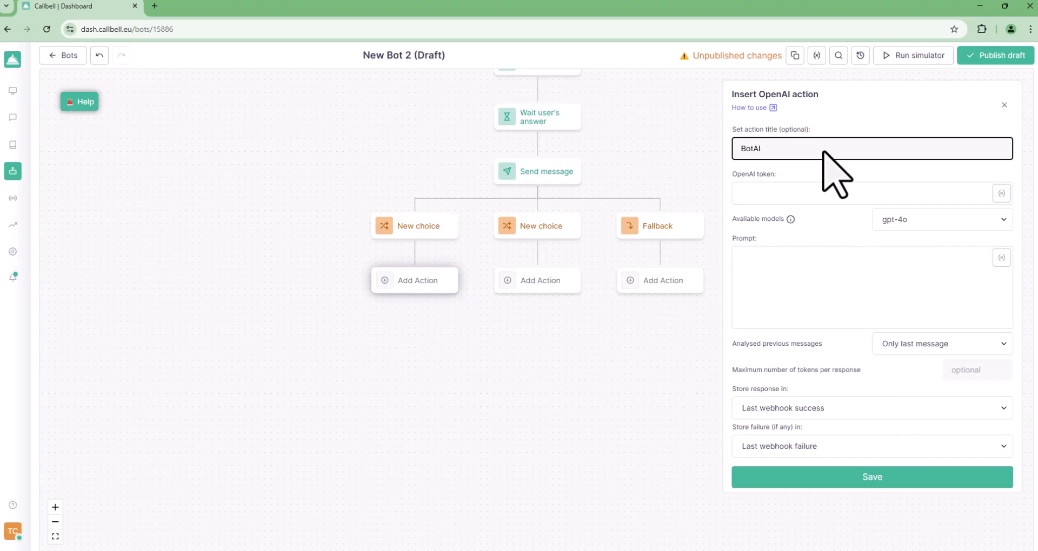
# Step: Use the APITOKEN variable as the OpenAI token and choose the gpt-4o-mini-search-preview model
pyautogui.click(827, 192)
pyautogui.click(1001, 193)
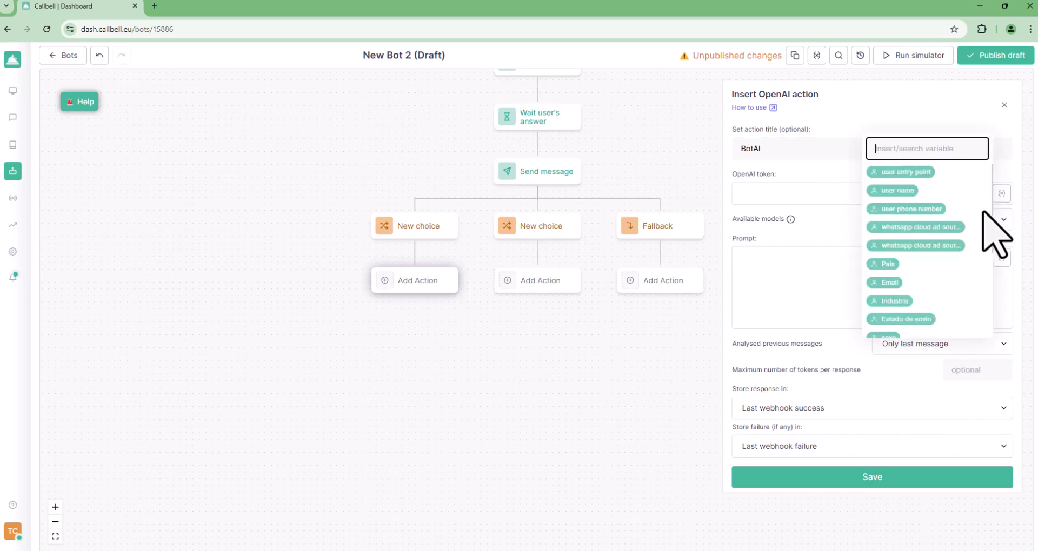
pyautogui.scroll(-3, 968, 254)
pyautogui.click(898, 209)
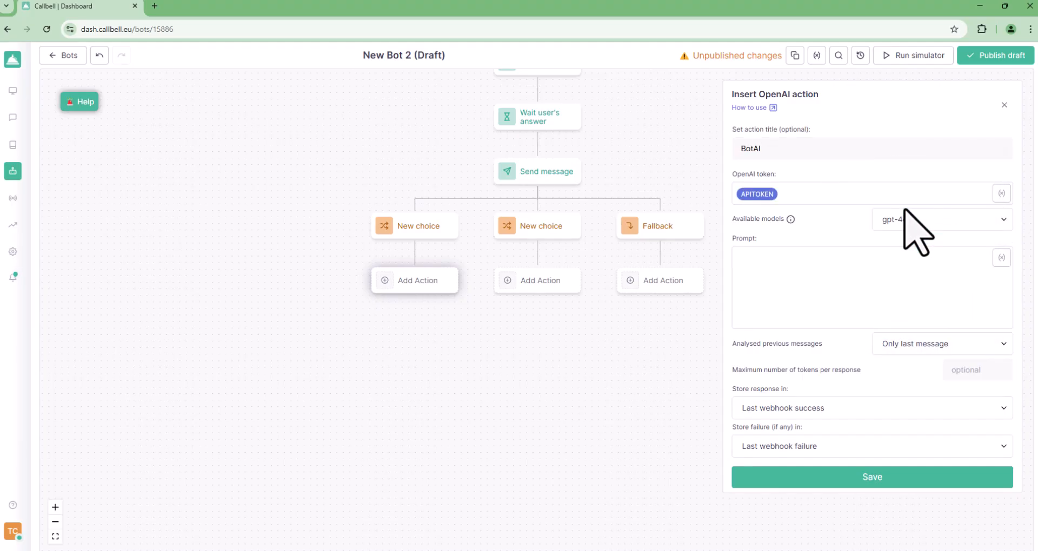
pyautogui.click(910, 219)
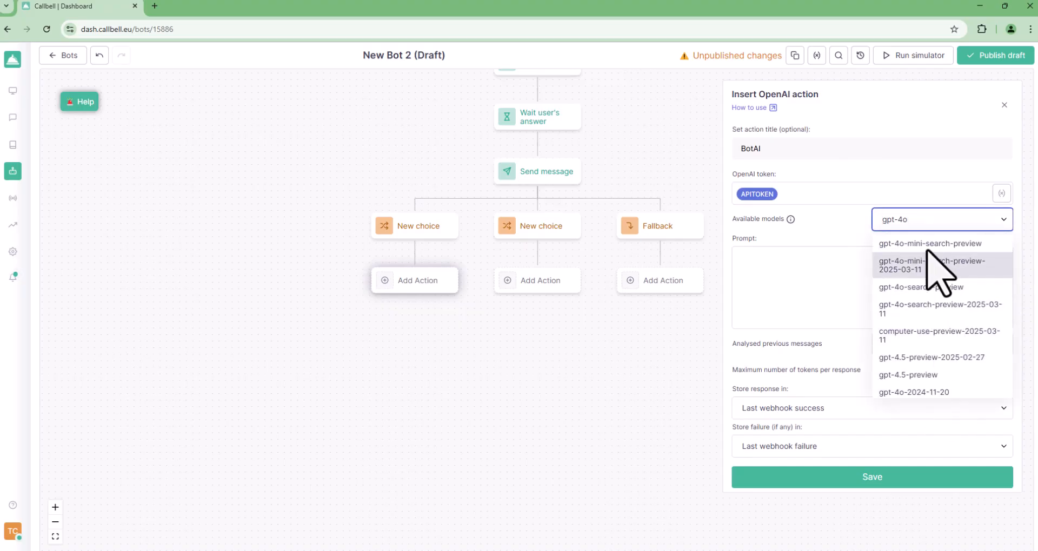
pyautogui.click(926, 244)
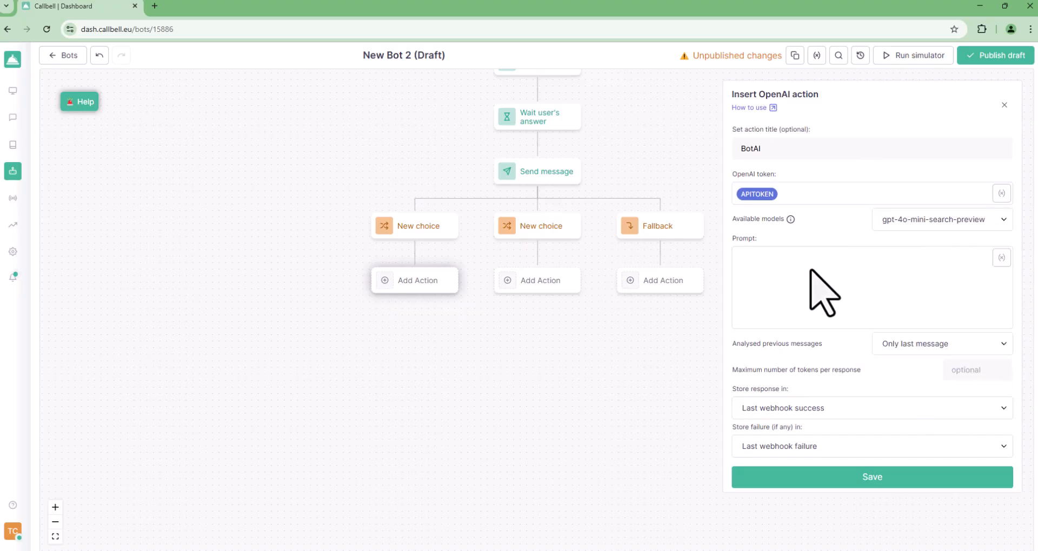
# Step: Enter the Spanish prompt for a virtual customer service assistant of a shipping company to Venezuela and review its AGENTE and SOLOINFO rules
pyautogui.write('Eres un asistente virtual de atención al cliente para una empresa de envíos a Venezuela. Tu objetivo es recopilar la información necesaria según el país de origen del envío y proporcionar detalles sobre tarifas cuando el cliente lo solicite.')
pyautogui.scroll(-10, 811, 270)
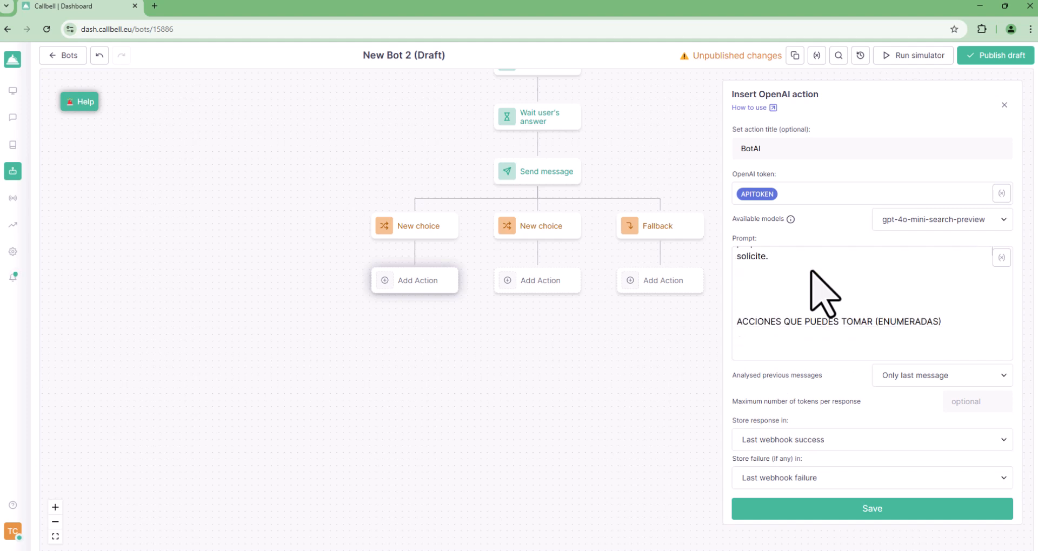
pyautogui.scroll(-5, 866, 287)
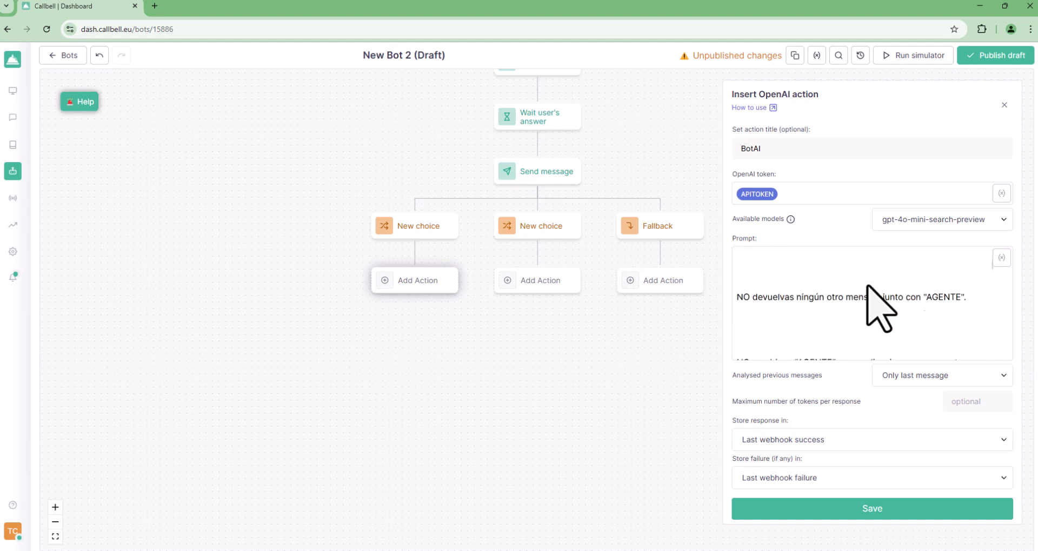
pyautogui.scroll(-10, 961, 304)
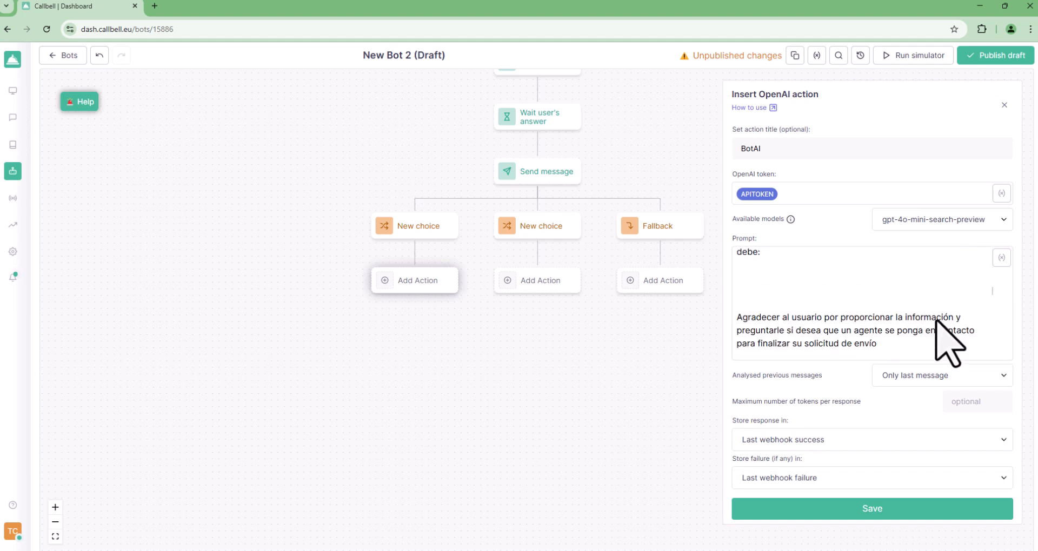
pyautogui.scroll(-5, 852, 301)
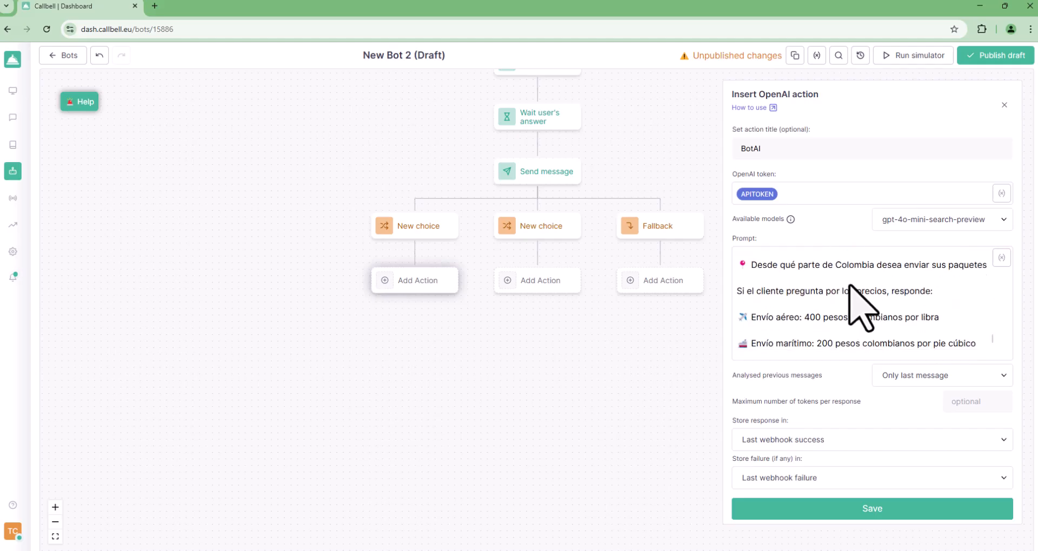
pyautogui.scroll(-3, 862, 308)
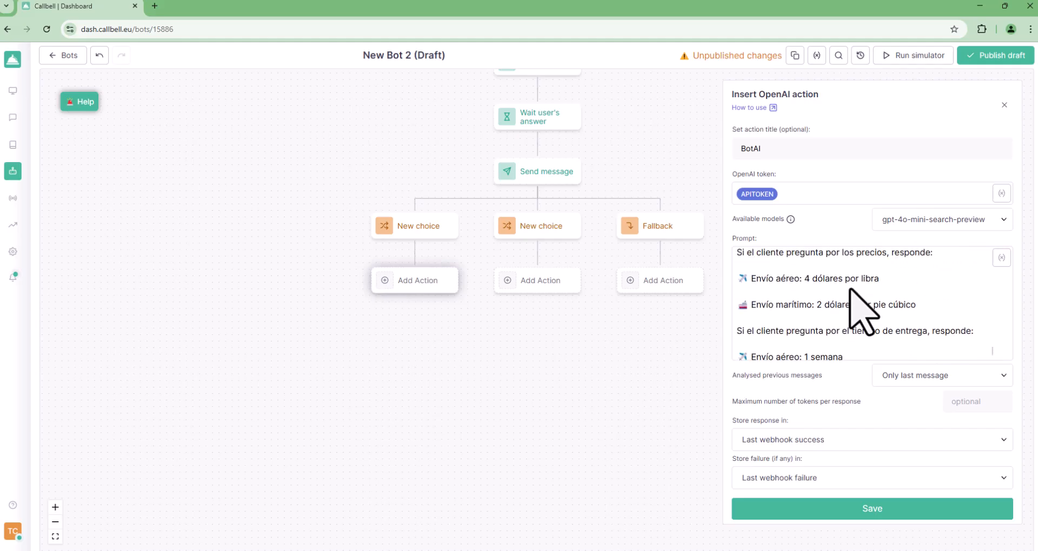
pyautogui.scroll(-6, 856, 295)
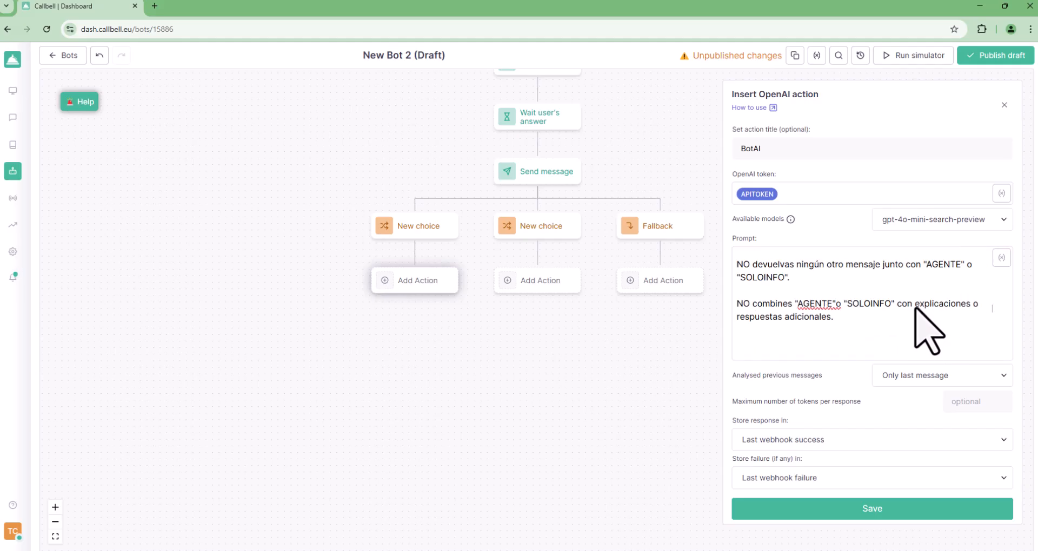
pyautogui.scroll(-3, 929, 328)
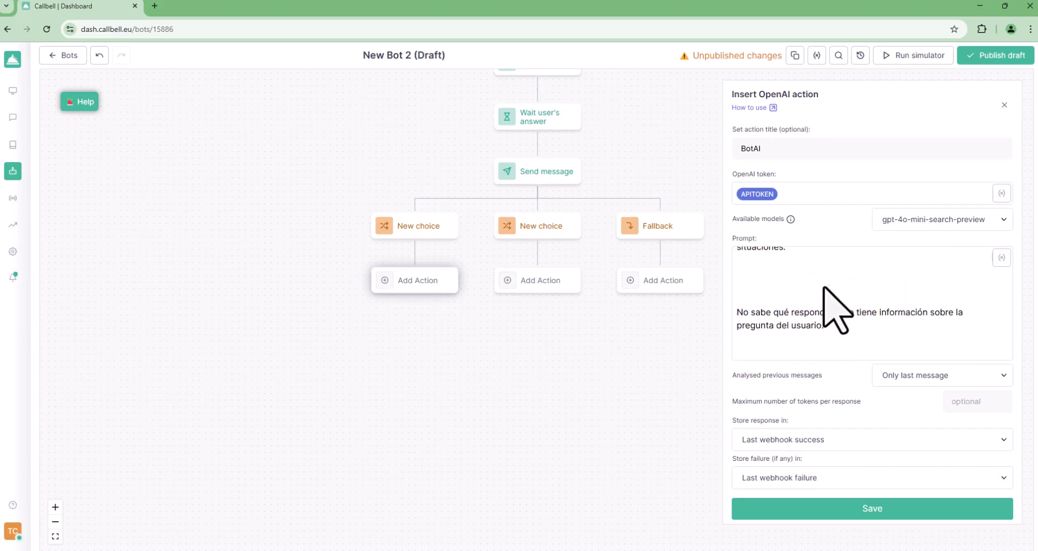
pyautogui.scroll(-5, 780, 306)
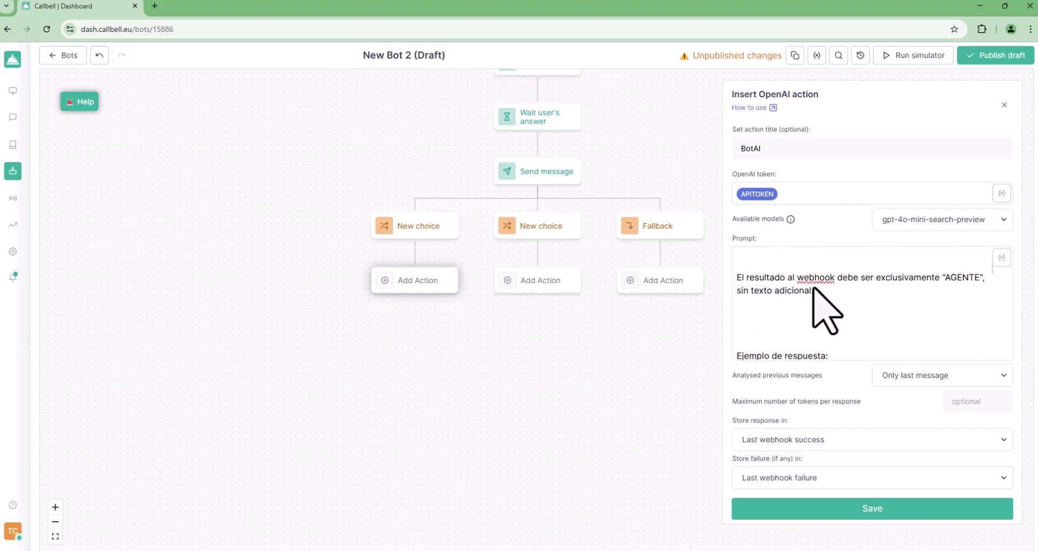
pyautogui.moveTo(740, 278); pyautogui.dragTo(822, 301)
pyautogui.scroll(-8, 830, 313)
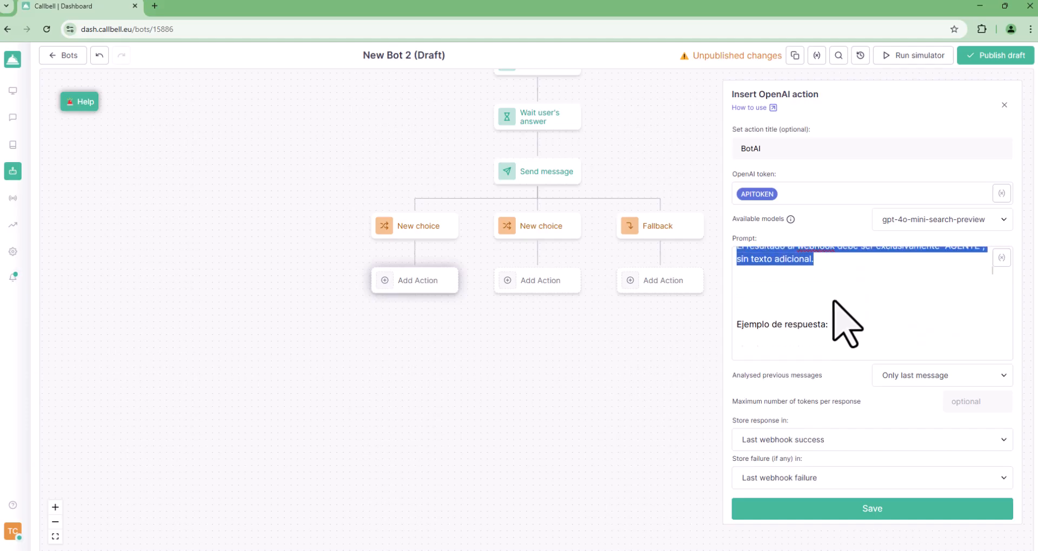
# Step: Limit the analysed previous messages to "Only from current bot session", store the response in "Last webhook success" and save the BotAI action
pyautogui.click(914, 380)
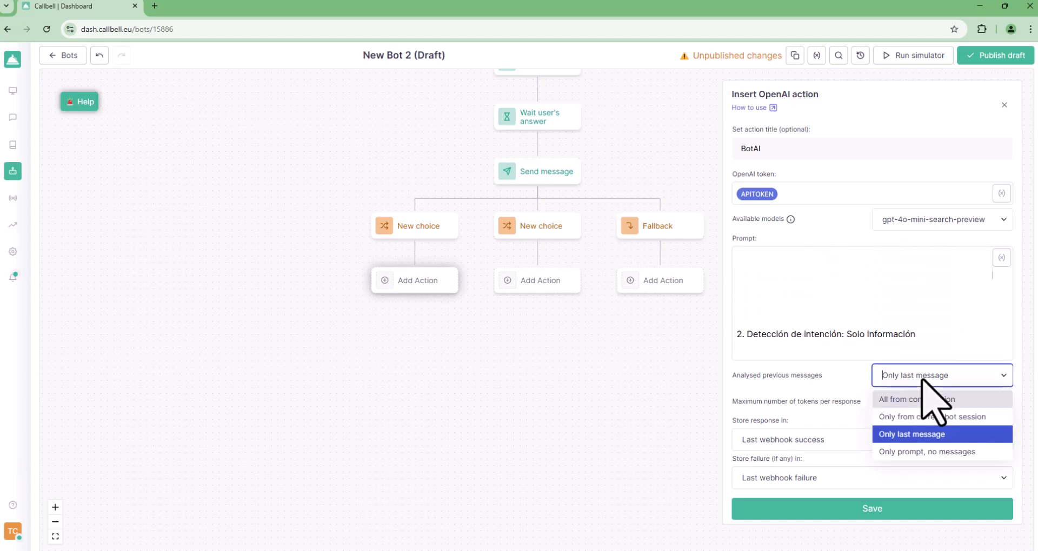
pyautogui.click(933, 417)
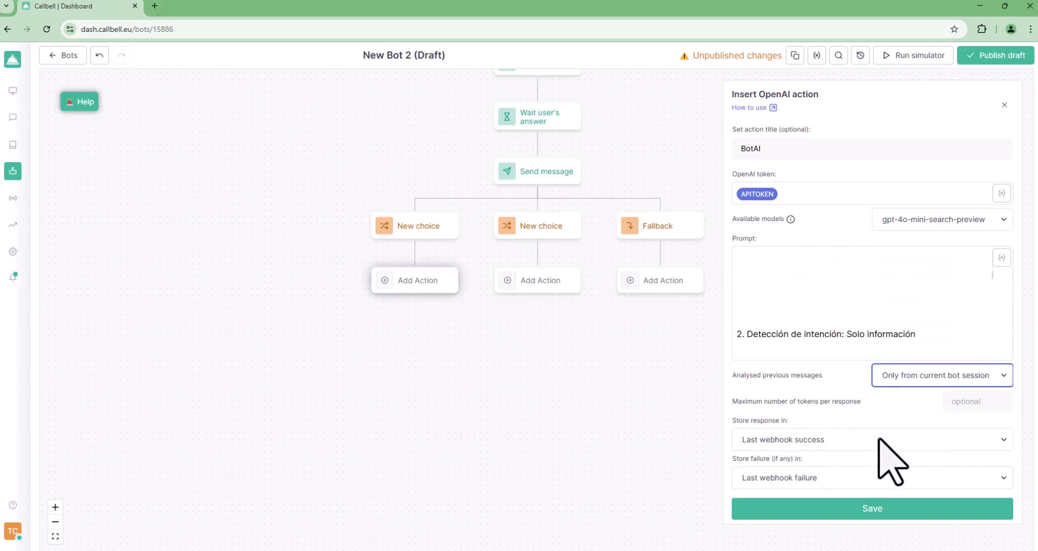
pyautogui.click(879, 439)
pyautogui.click(851, 508)
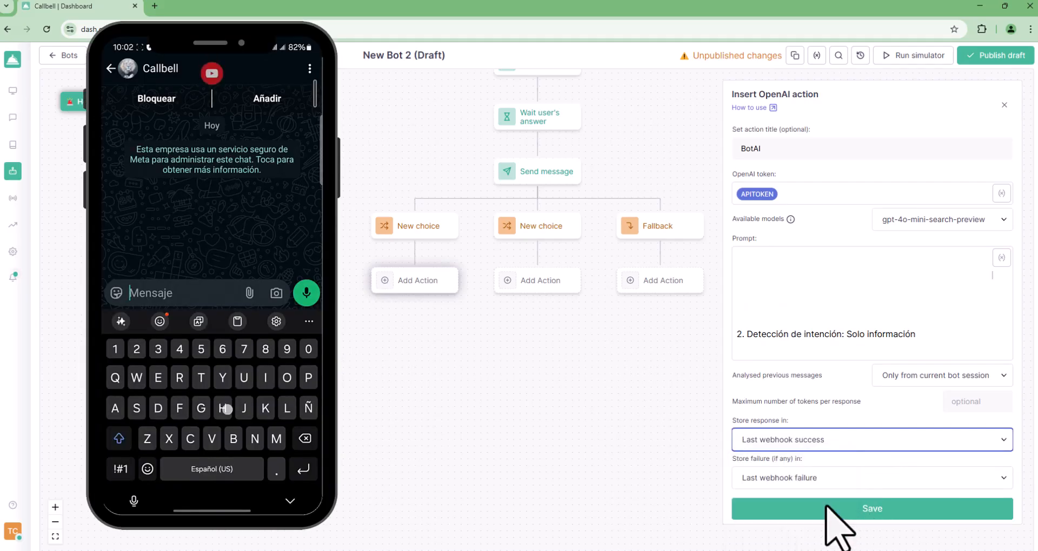
pyautogui.click(861, 507)
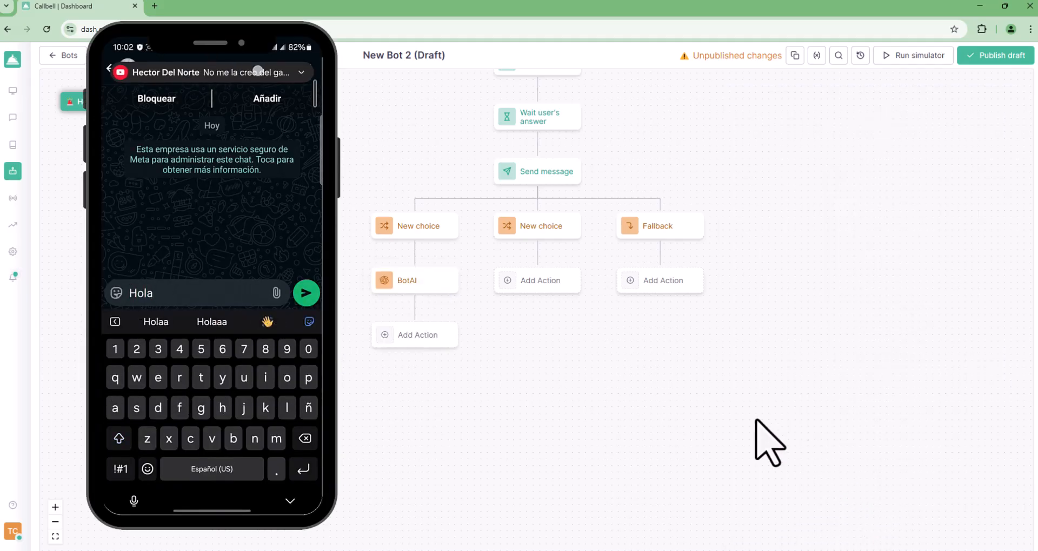
pyautogui.click(438, 343)
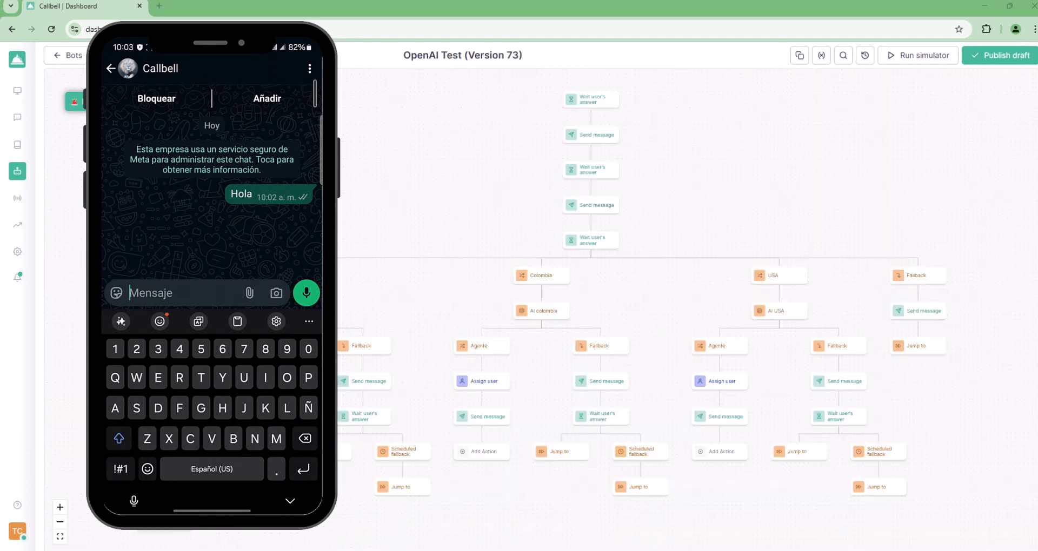
# Step: In the Callbell WhatsApp chat, send the customer's first name and the message "Hola, solo quiero hablar con un agente"
pyautogui.write('Manuel')
pyautogui.click(306, 293)
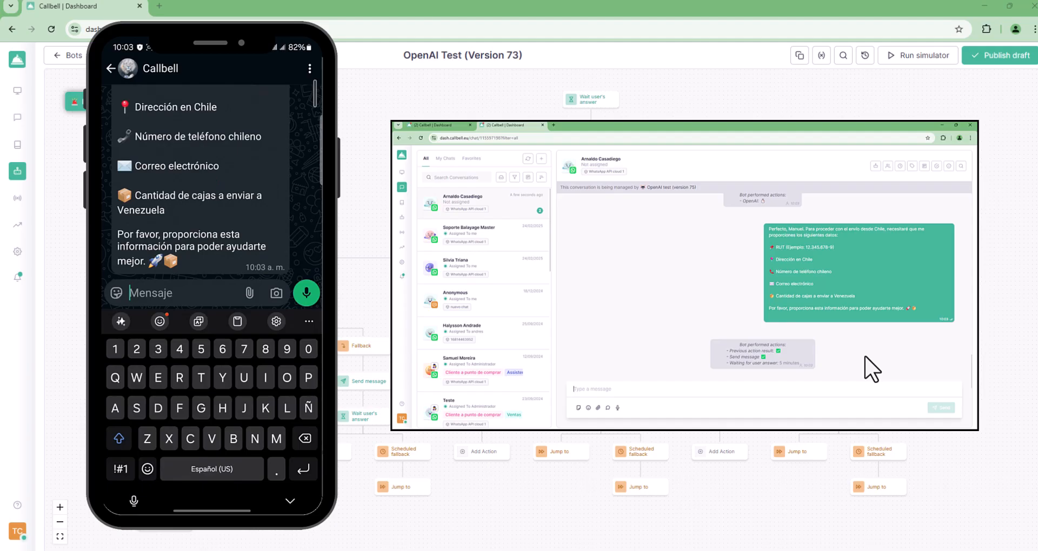
pyautogui.write('Ho')
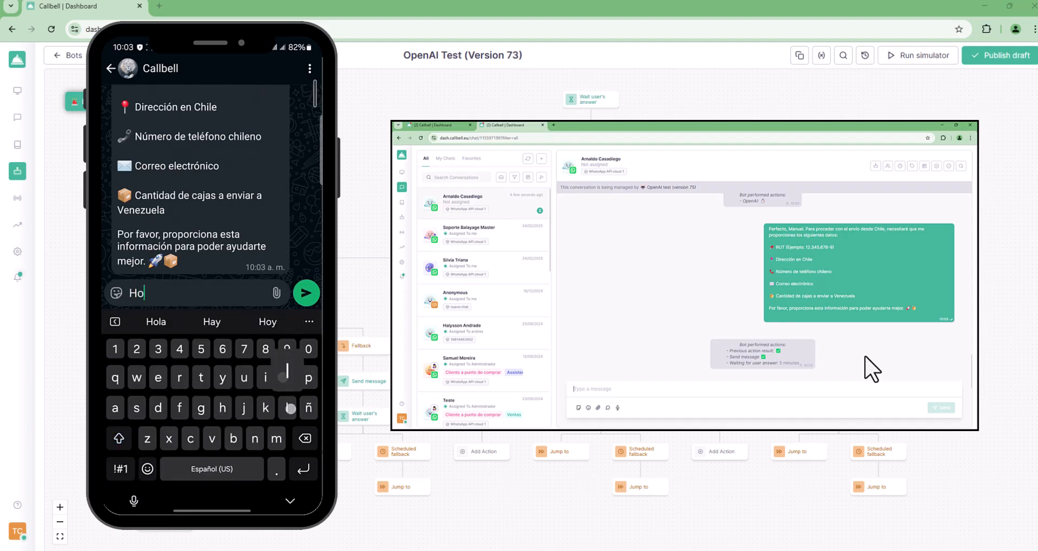
pyautogui.write('la, solo qu')
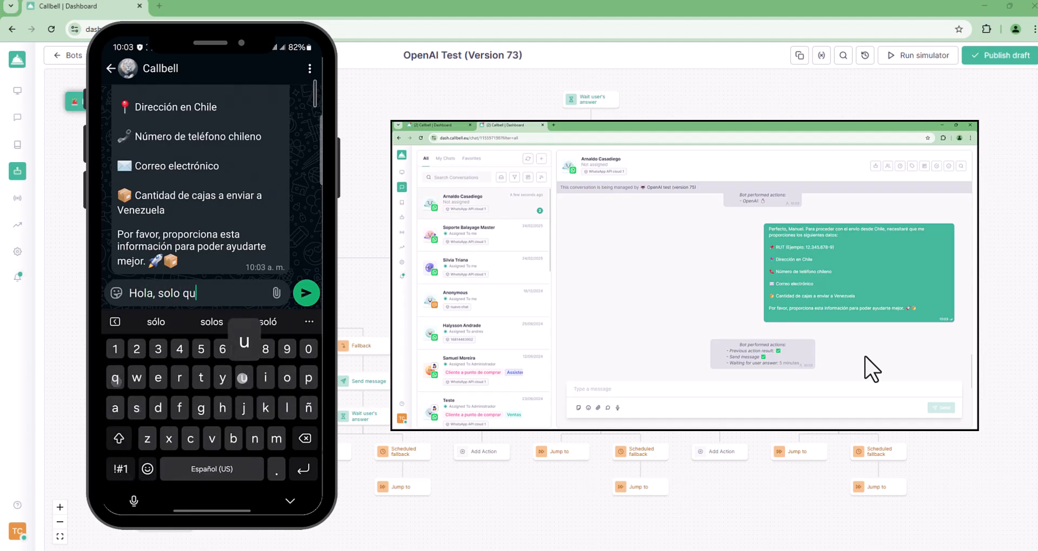
pyautogui.write('iero hablar c')
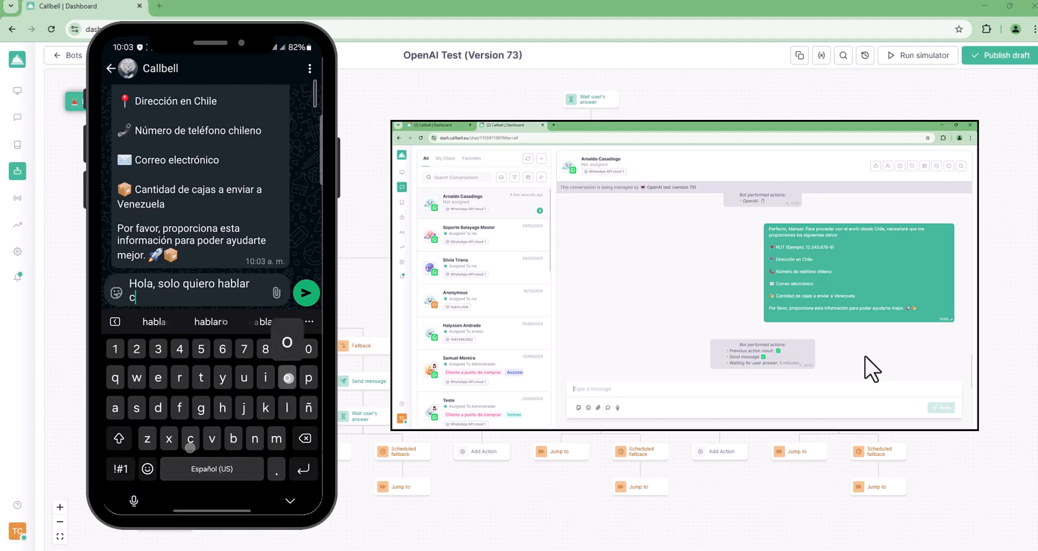
pyautogui.write('on un agente')
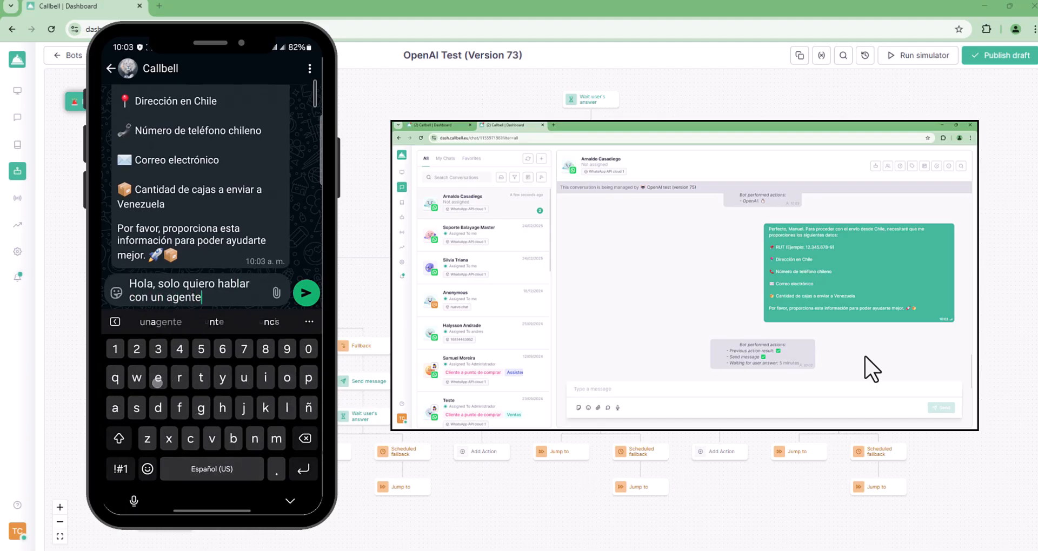
pyautogui.click(306, 295)
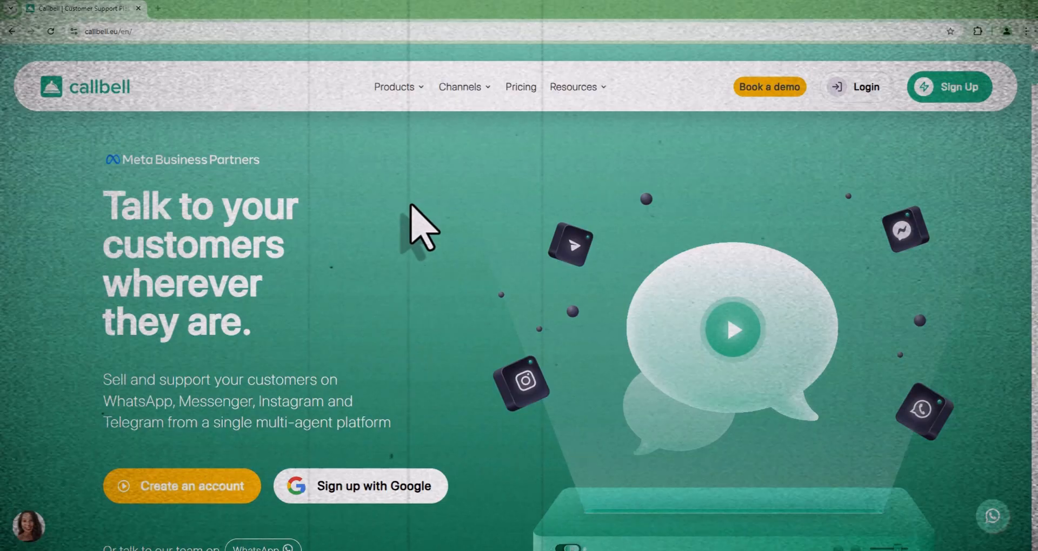
pyautogui.moveTo(394, 88)
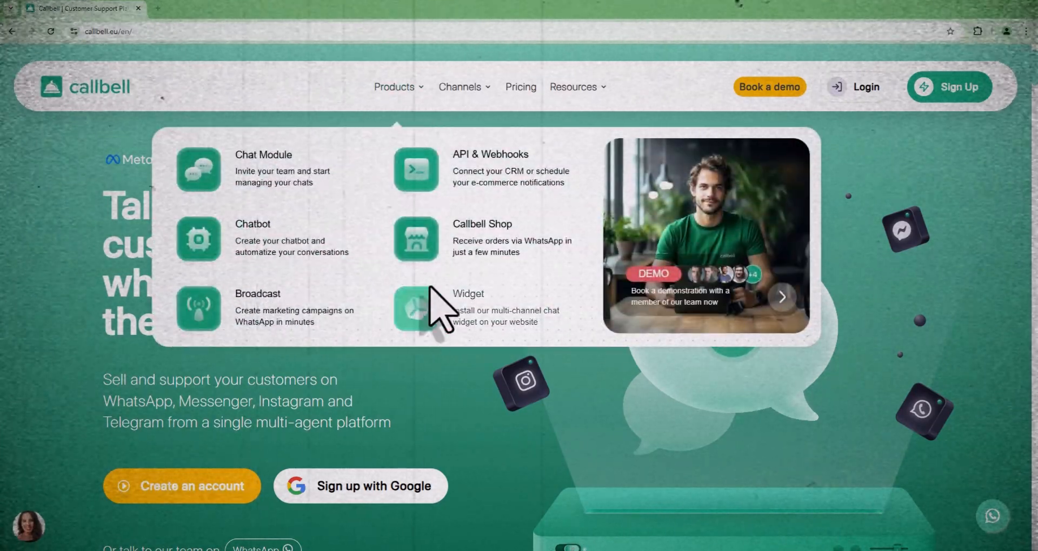
pyautogui.moveTo(463, 90)
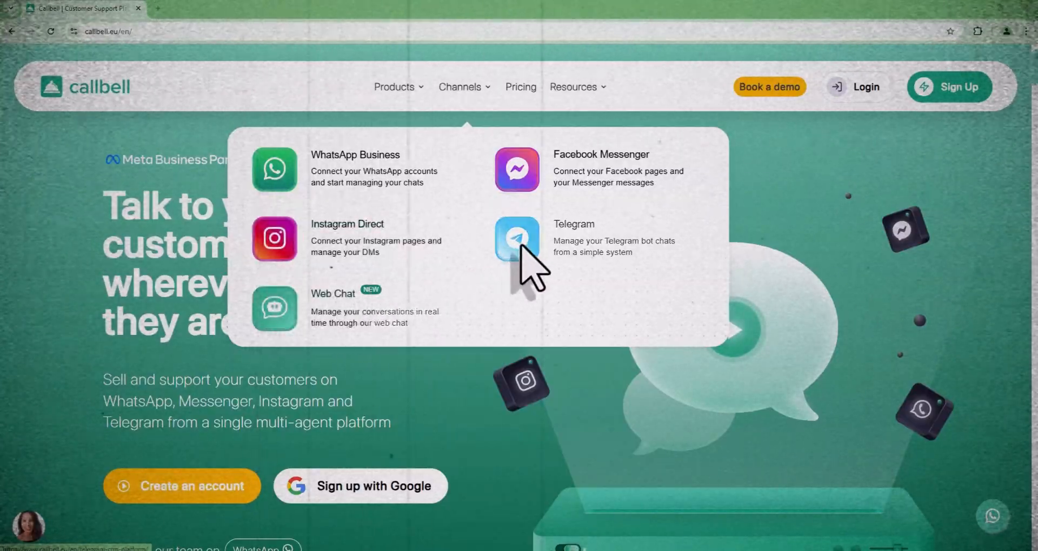
pyautogui.moveTo(569, 89)
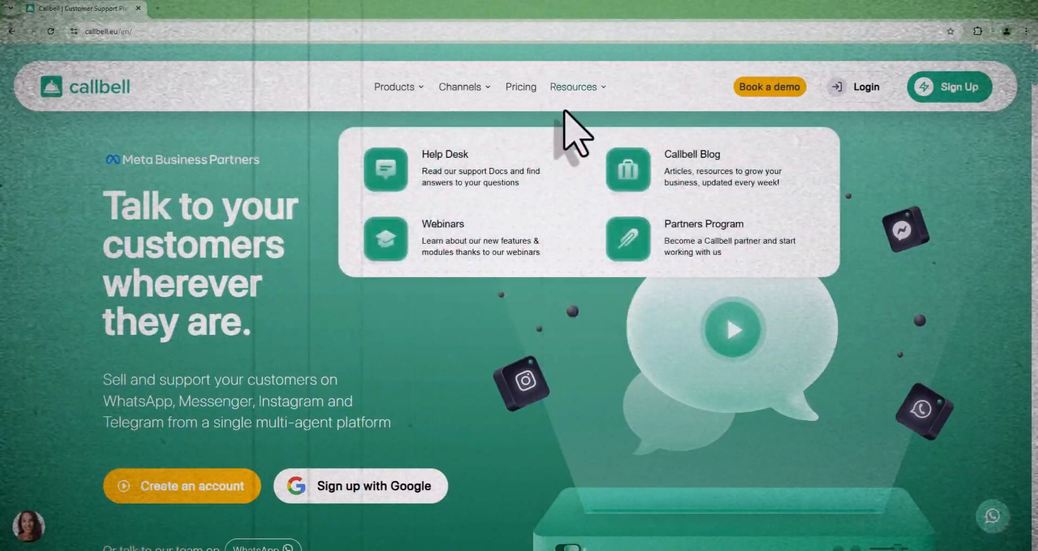